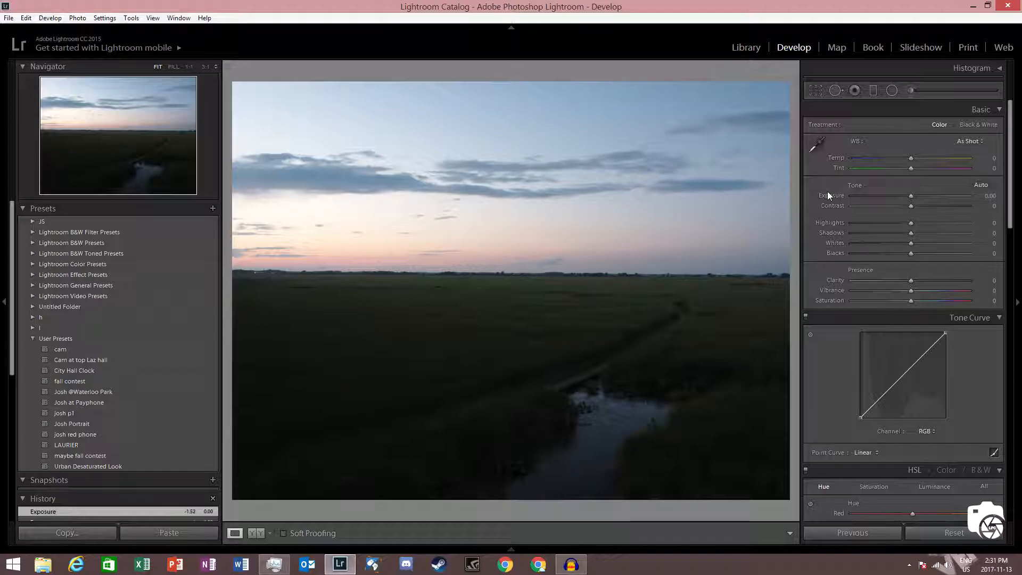
# Step: Try raising the exposure to about +2.87, then reset the exposure to 0
pyautogui.moveTo(911, 195); pyautogui.dragTo(943, 196)
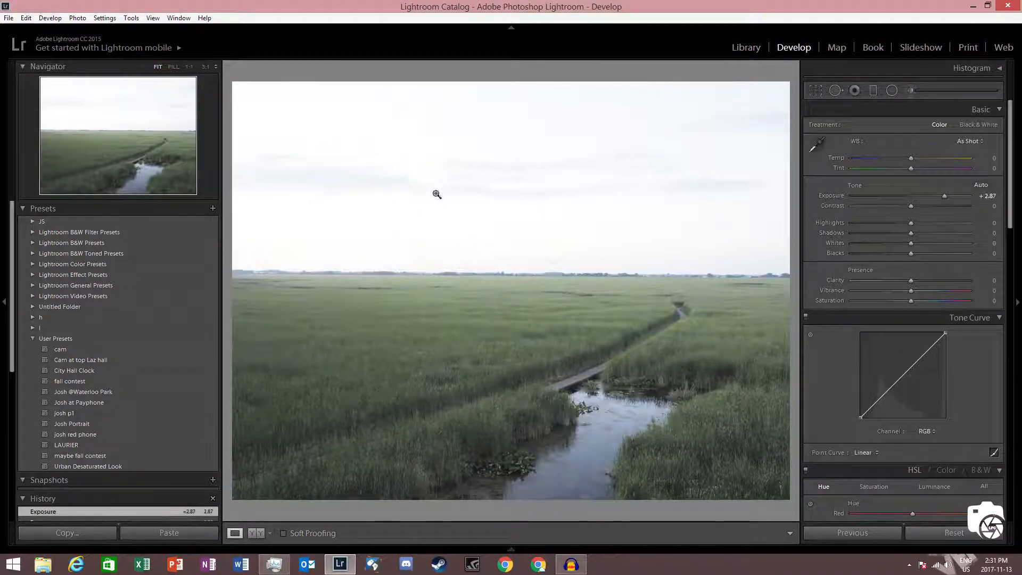
pyautogui.click(983, 196)
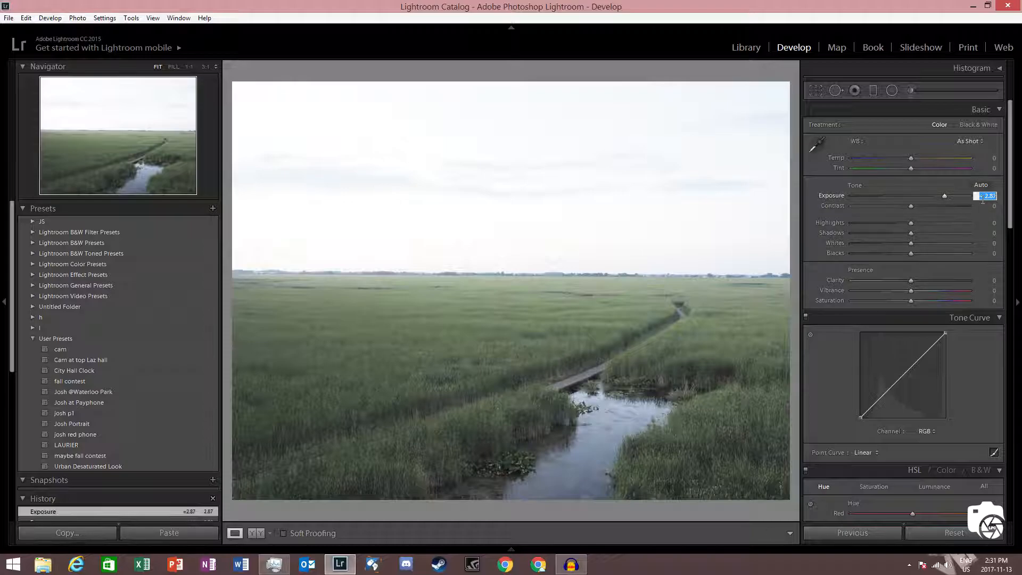
pyautogui.write('0')
pyautogui.press('Return')
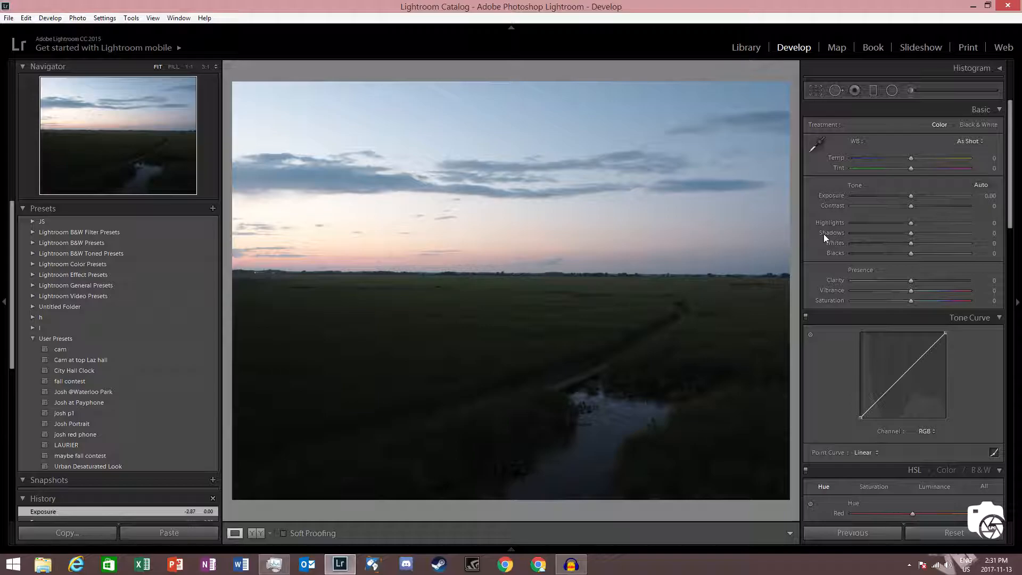
# Step: Raise the shadows to +39 and set the saturation to +58
pyautogui.moveTo(911, 234); pyautogui.dragTo(933, 234)
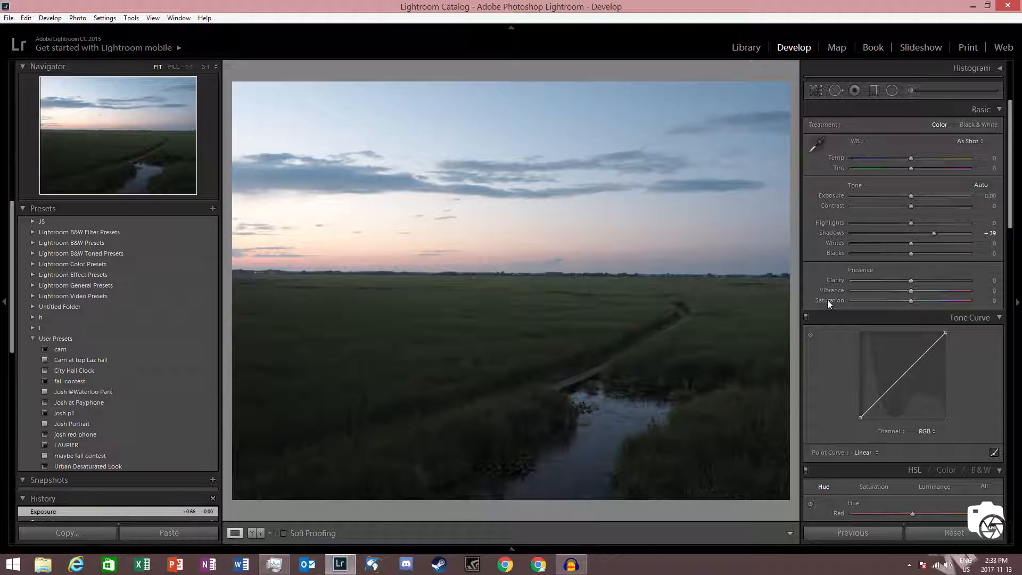
pyautogui.moveTo(911, 302); pyautogui.dragTo(976, 306)
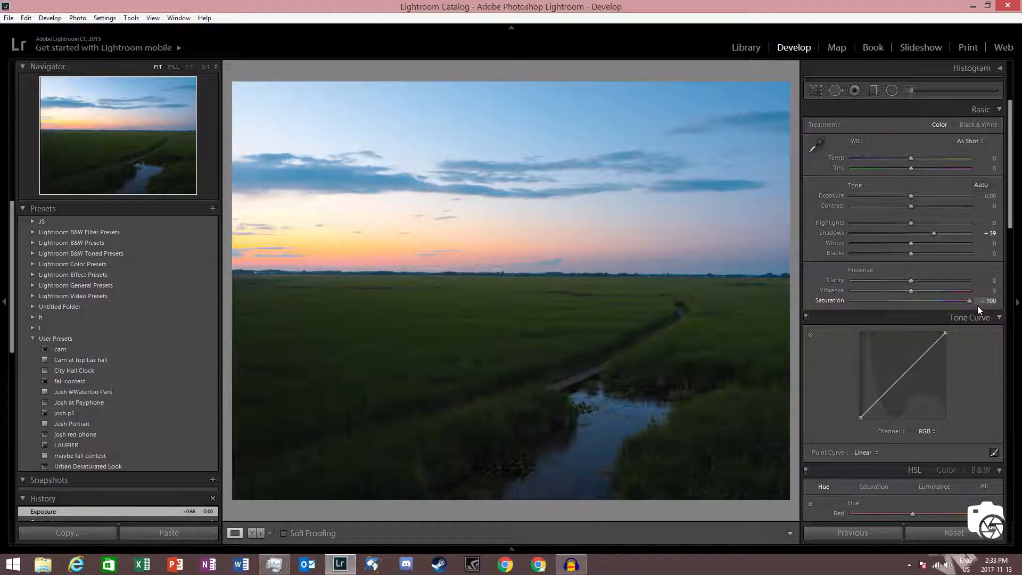
pyautogui.moveTo(962, 306); pyautogui.dragTo(933, 300)
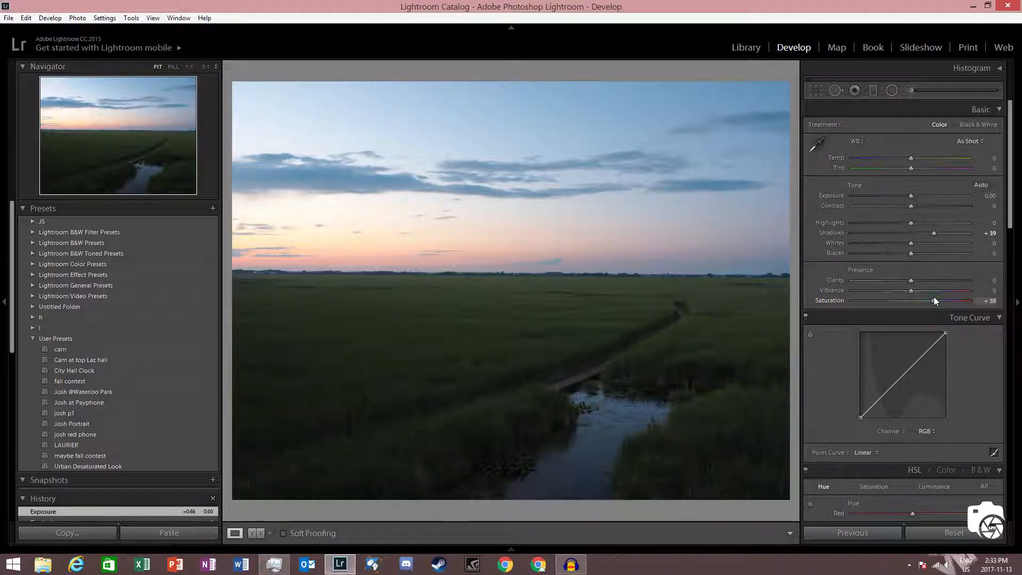
# Step: Set the vibrance to +44 and the clarity to +35
pyautogui.moveTo(933, 296); pyautogui.dragTo(980, 291)
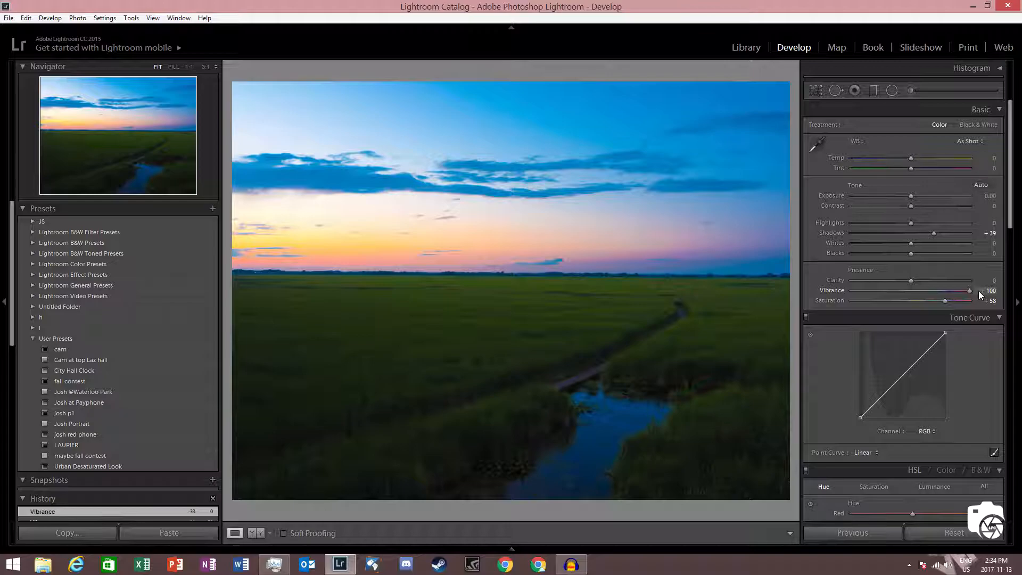
pyautogui.moveTo(974, 289); pyautogui.dragTo(931, 286)
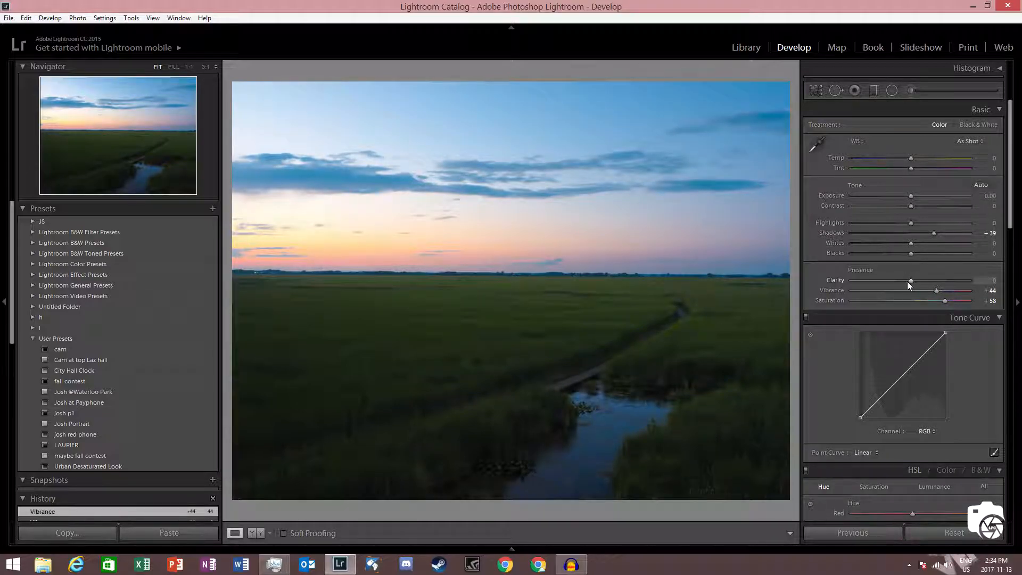
pyautogui.moveTo(910, 280); pyautogui.dragTo(1004, 277)
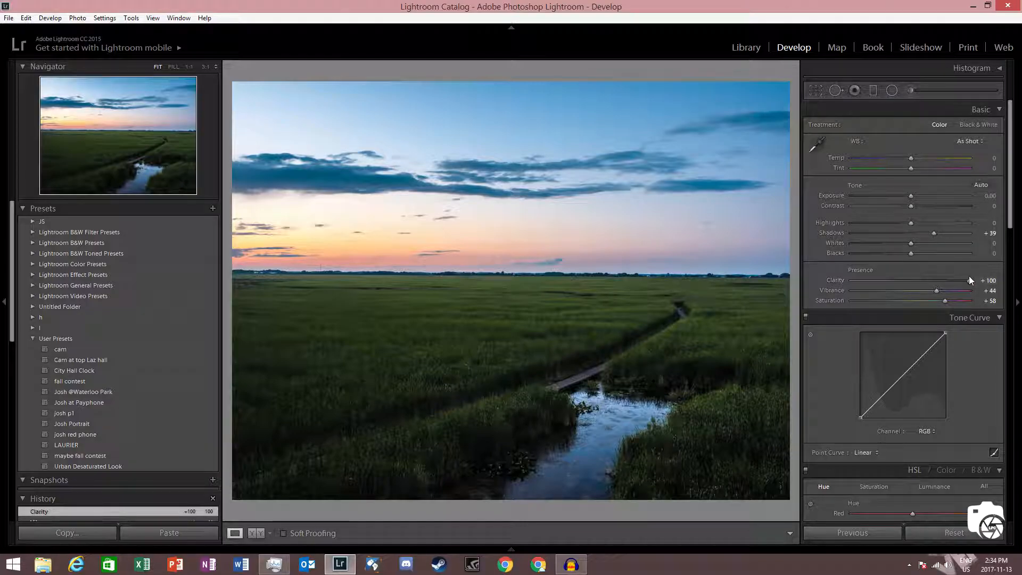
pyautogui.moveTo(965, 279); pyautogui.dragTo(827, 286)
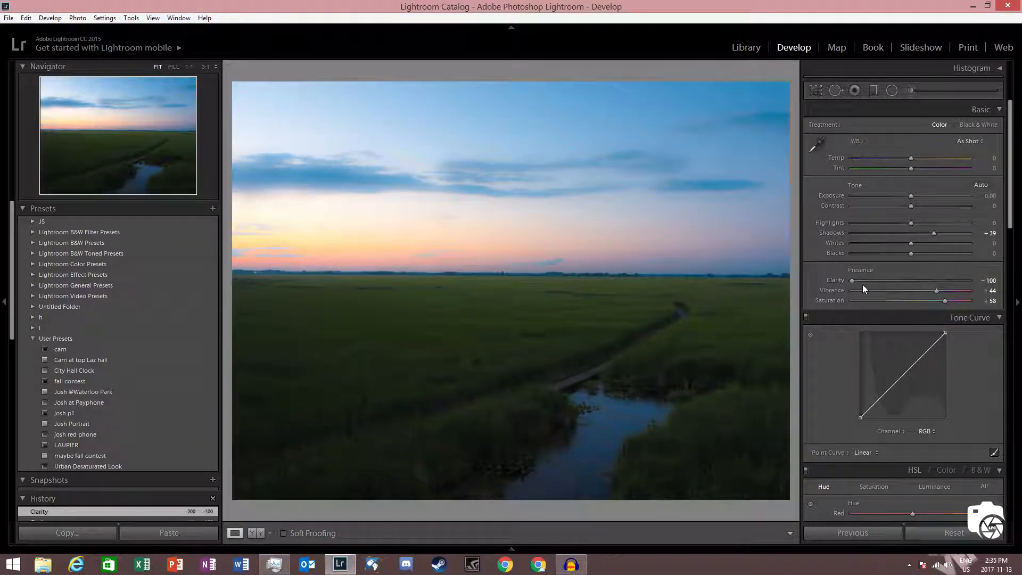
pyautogui.moveTo(852, 282); pyautogui.dragTo(911, 280)
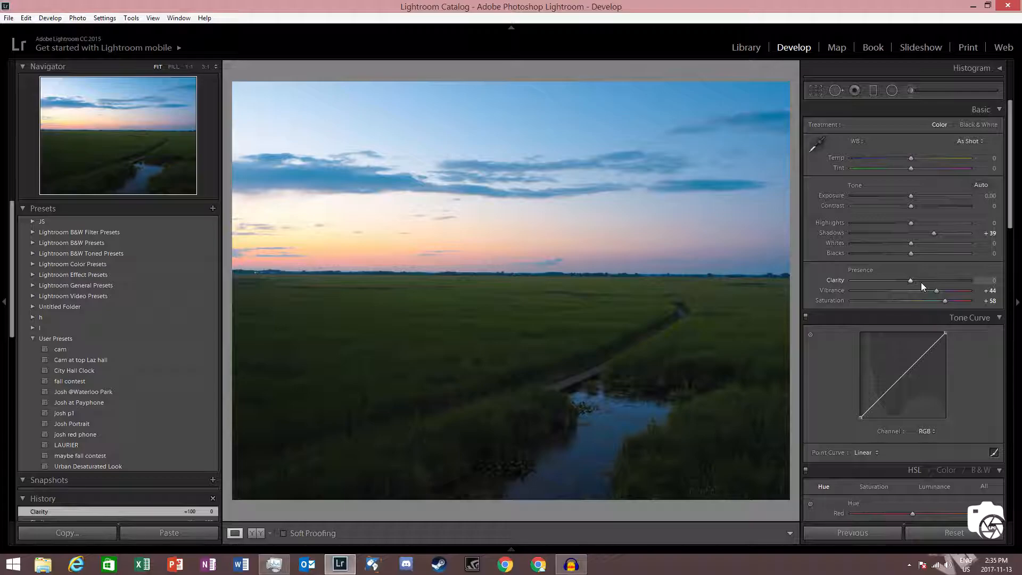
pyautogui.moveTo(911, 279)
pyautogui.mouseDown()
pyautogui.moveTo(956, 287)
pyautogui.moveTo(931, 282)
pyautogui.mouseUp()
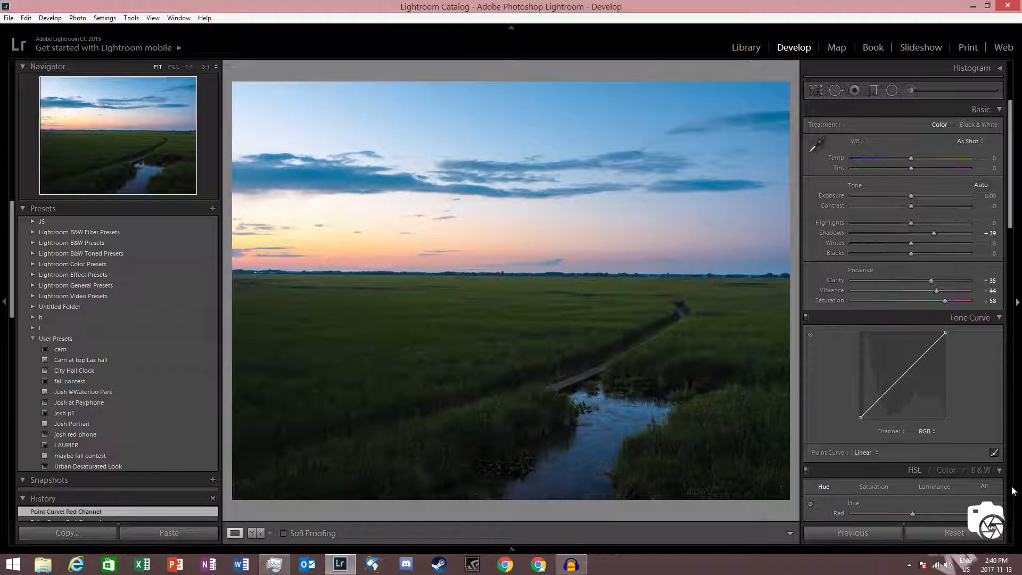
# Step: Shape the Red channel tone curve with three control points along the diagonal, raising the upper point slightly
pyautogui.click(924, 432)
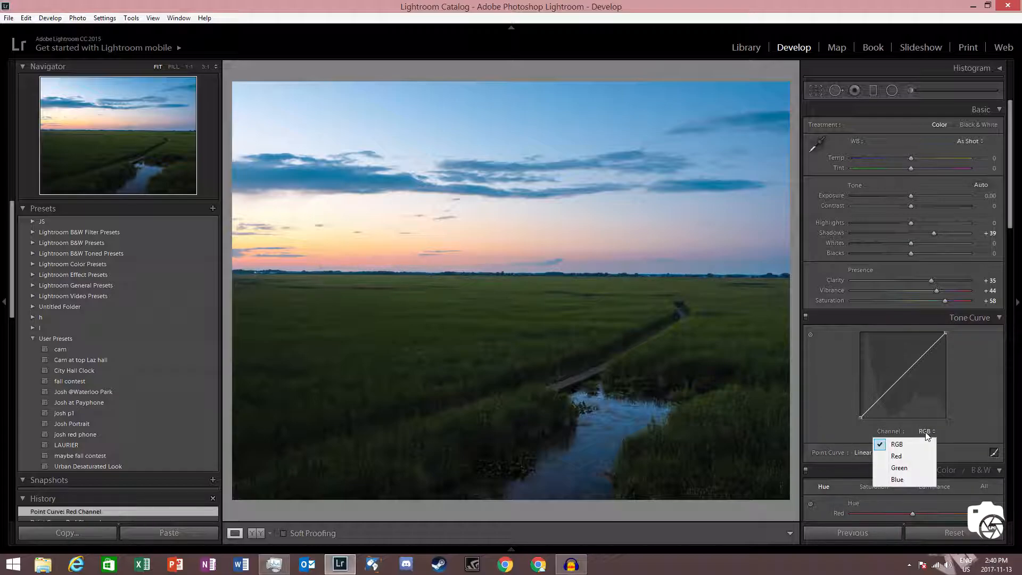
pyautogui.click(908, 456)
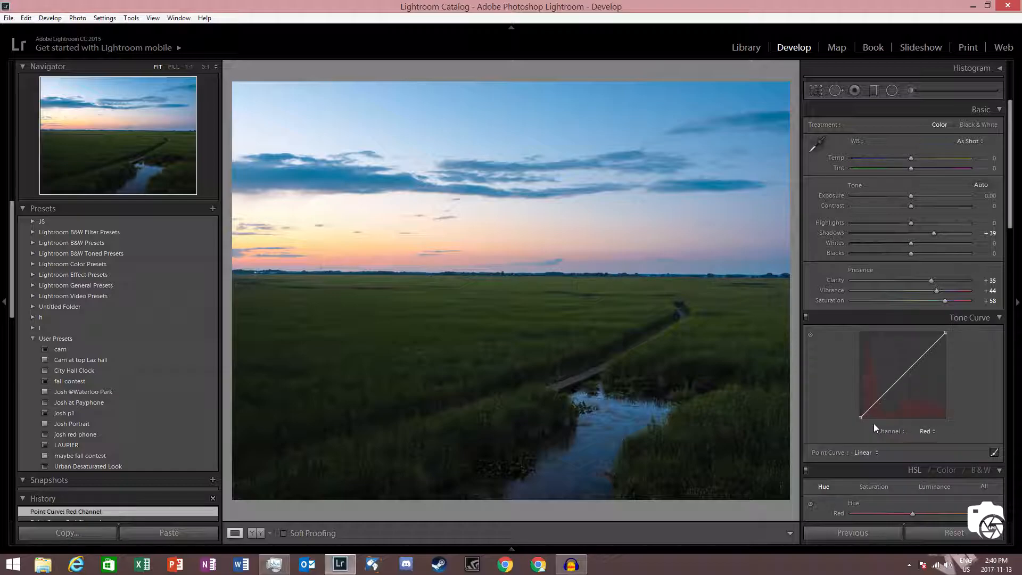
pyautogui.click(881, 396)
pyautogui.click(902, 376)
pyautogui.click(923, 355)
pyautogui.moveTo(881, 400)
pyautogui.mouseDown()
pyautogui.moveTo(883, 411)
pyautogui.moveTo(879, 381)
pyautogui.mouseUp()
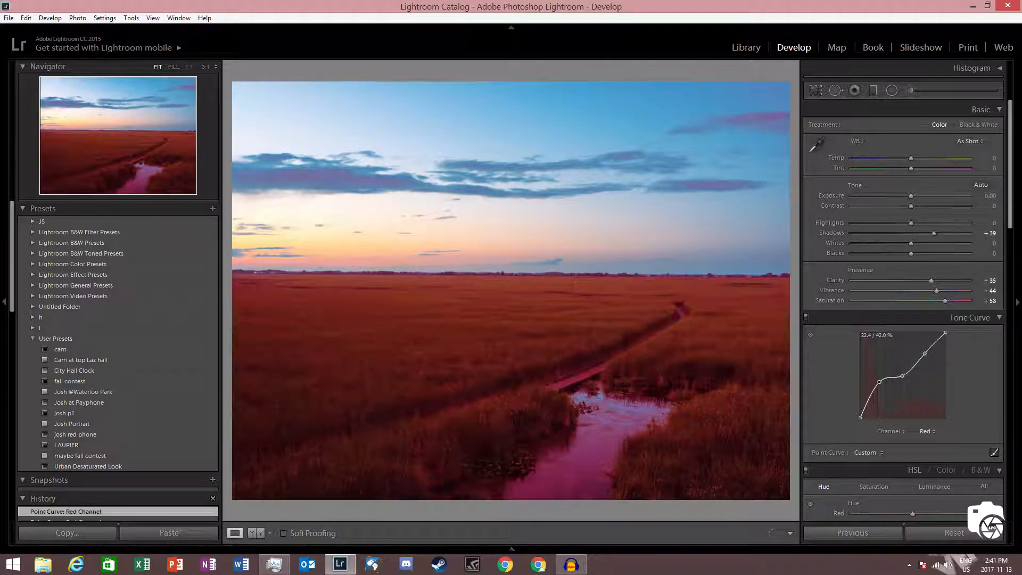
pyautogui.rightClick(879, 382)
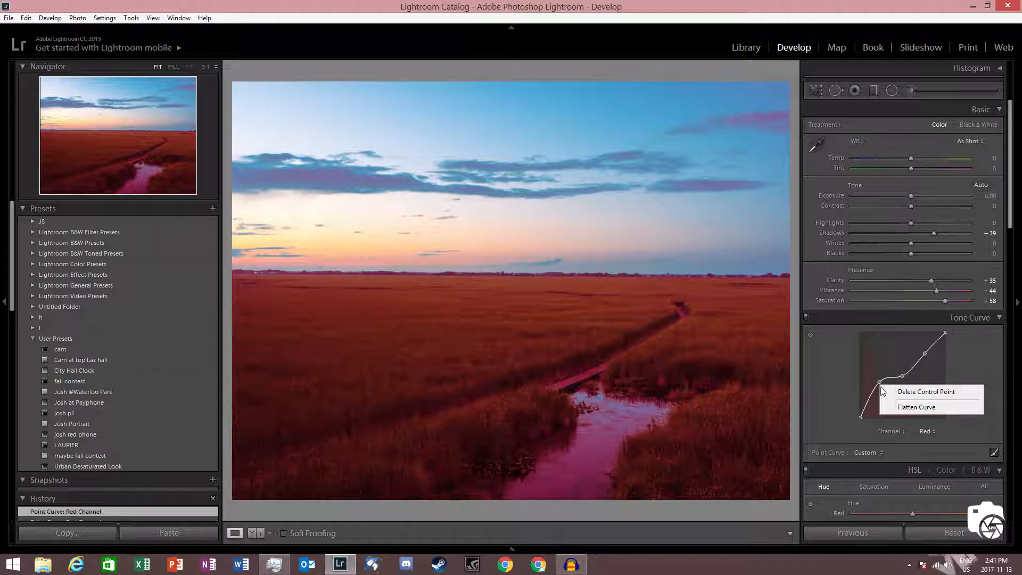
pyautogui.click(926, 391)
pyautogui.click(883, 395)
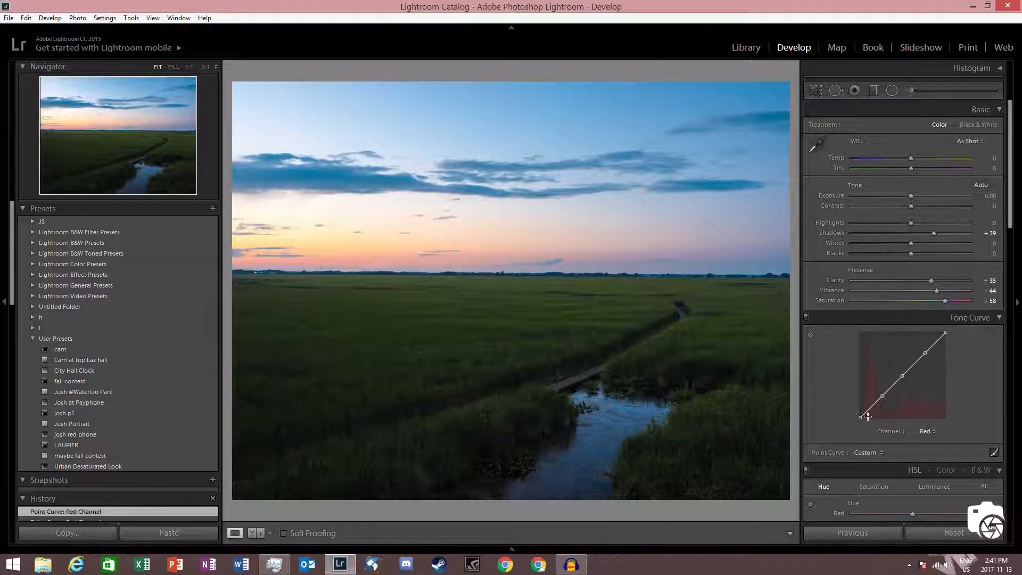
pyautogui.moveTo(925, 353); pyautogui.dragTo(925, 349)
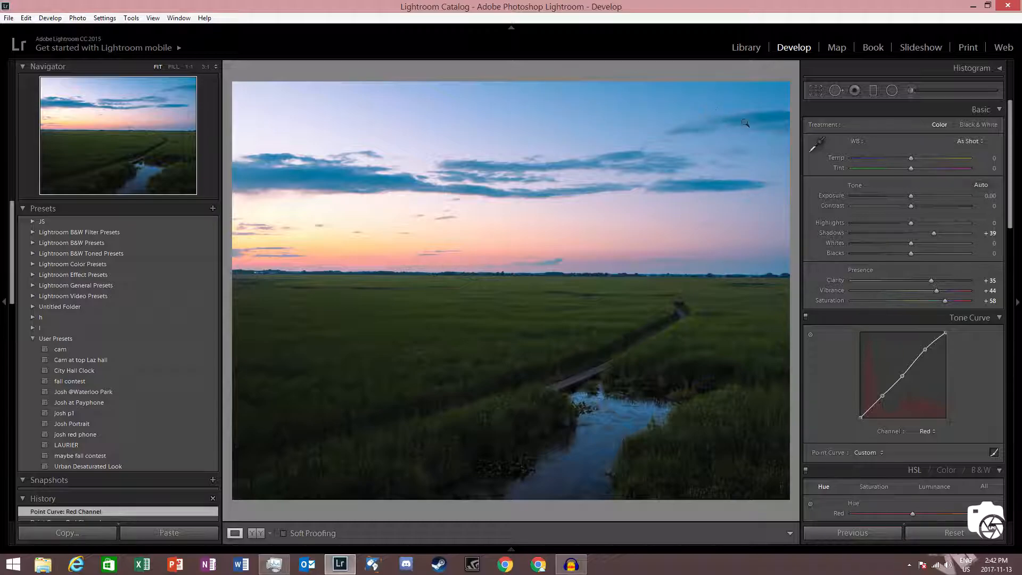
# Step: Shape the Blue channel tone curve with three control points along the diagonal, raising the upper point slightly
pyautogui.click(924, 432)
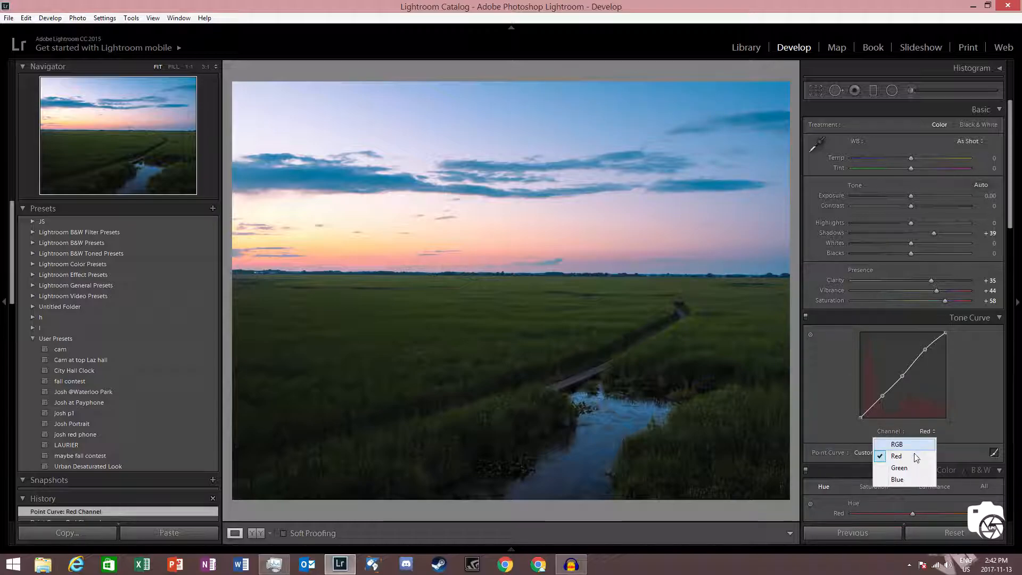
pyautogui.click(908, 480)
pyautogui.click(882, 396)
pyautogui.click(903, 374)
pyautogui.click(926, 354)
pyautogui.moveTo(926, 354); pyautogui.dragTo(924, 345)
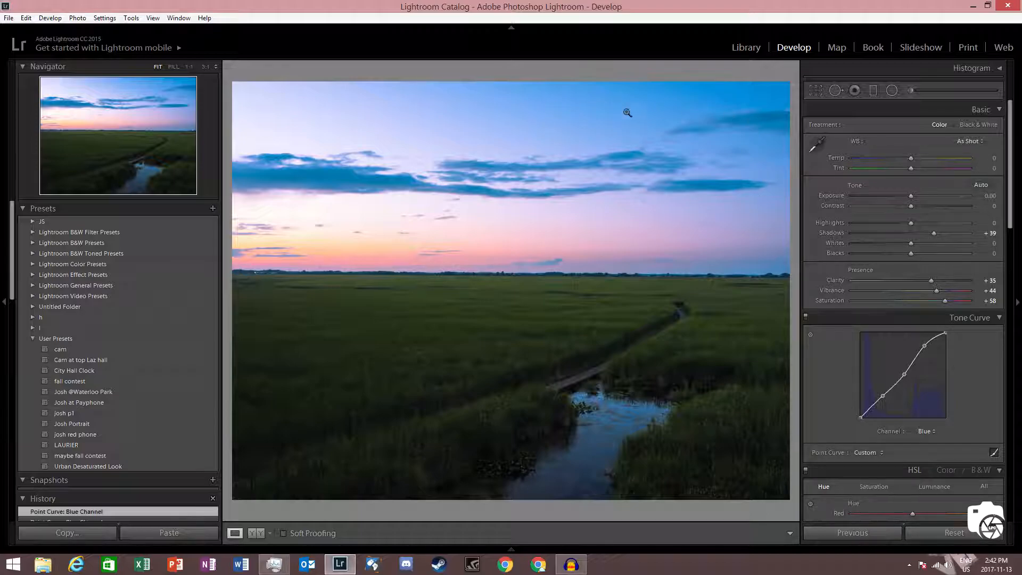
pyautogui.moveTo(927, 346)
pyautogui.mouseDown()
pyautogui.moveTo(927, 383)
pyautogui.moveTo(924, 350)
pyautogui.mouseUp()
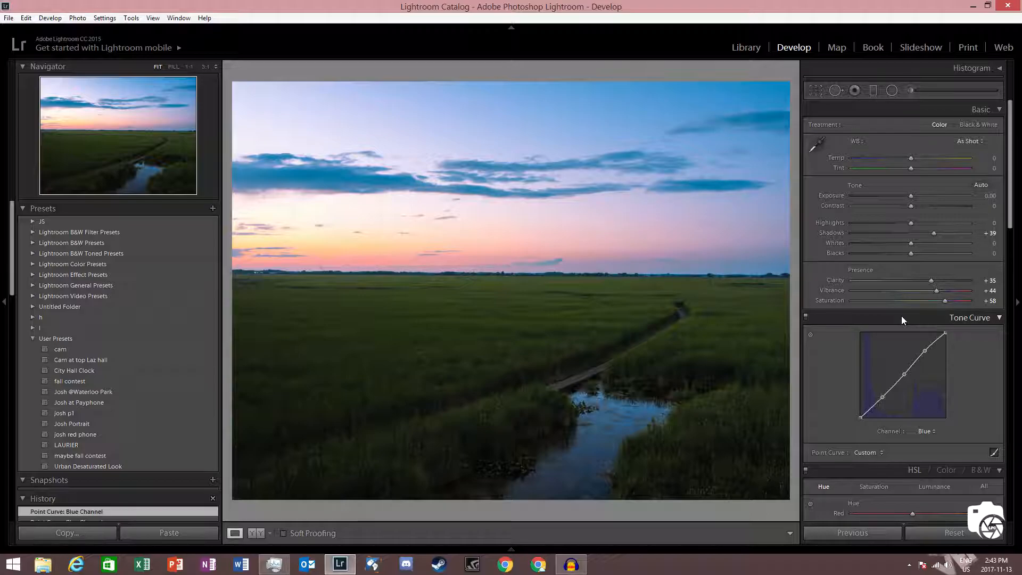
# Step: Toggle the tone curve off and on to compare the photo with and without it
pyautogui.click(805, 319)
pyautogui.click(806, 319)
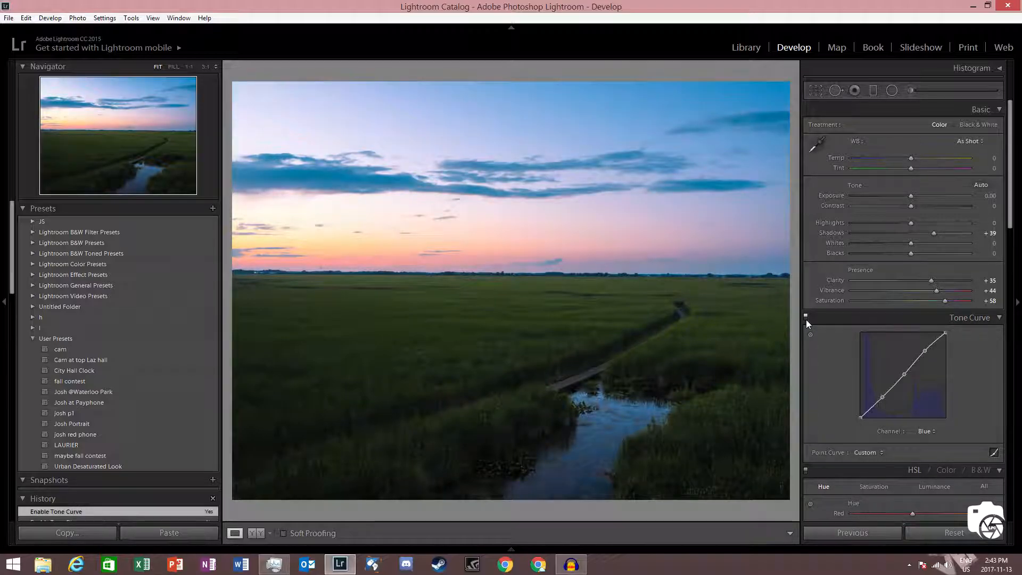
pyautogui.click(805, 319)
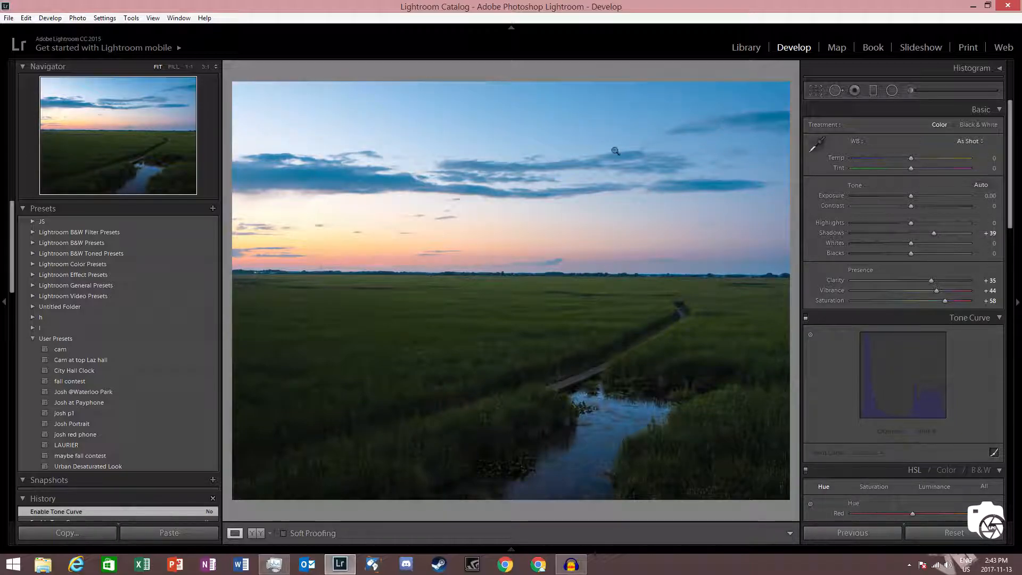
pyautogui.click(806, 317)
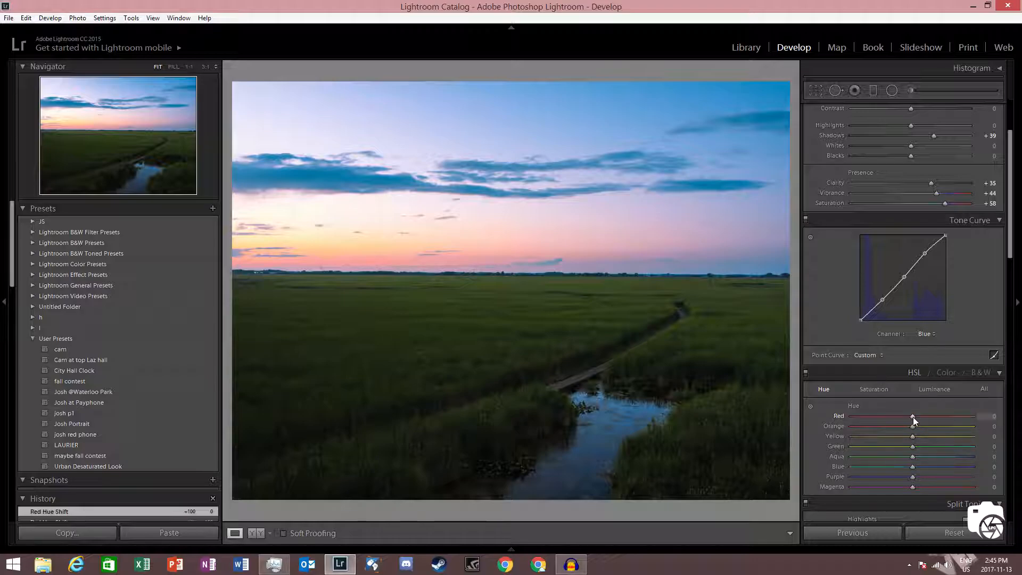
# Step: Set the red hue to -62 and the orange hue to -100 in the HSL panel
pyautogui.moveTo(912, 417); pyautogui.dragTo(859, 416)
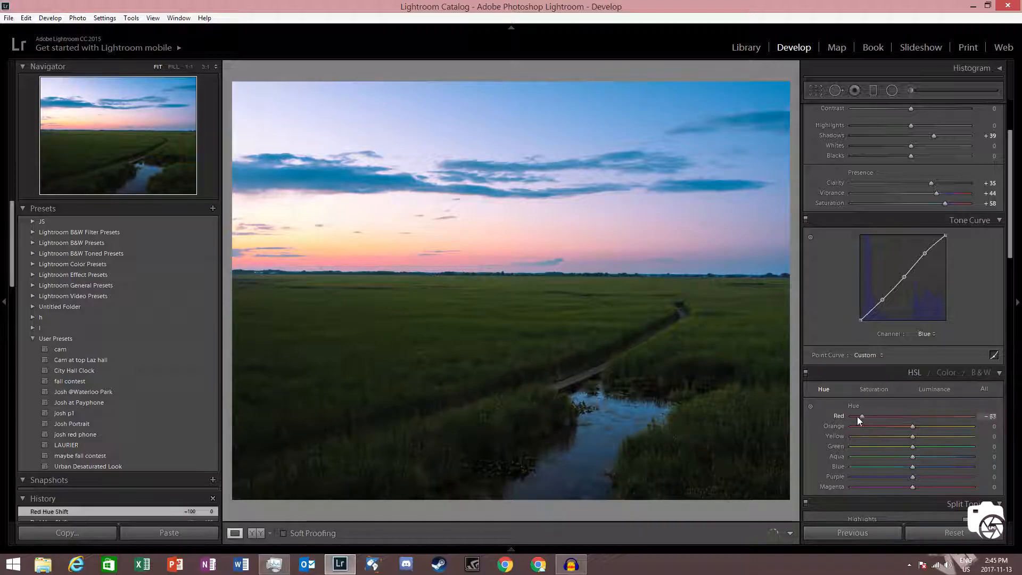
pyautogui.click(252, 267)
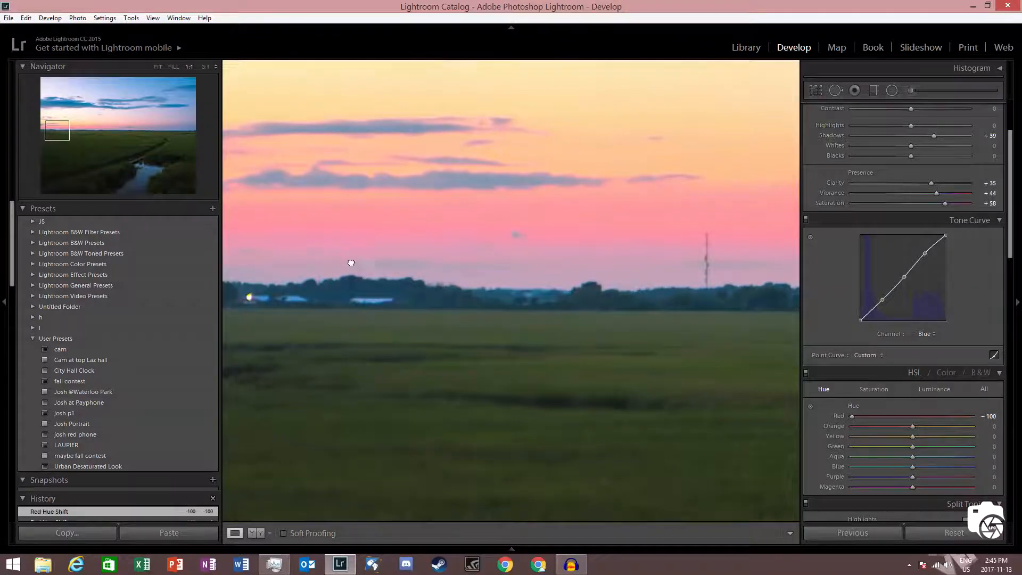
pyautogui.moveTo(631, 294); pyautogui.dragTo(519, 291)
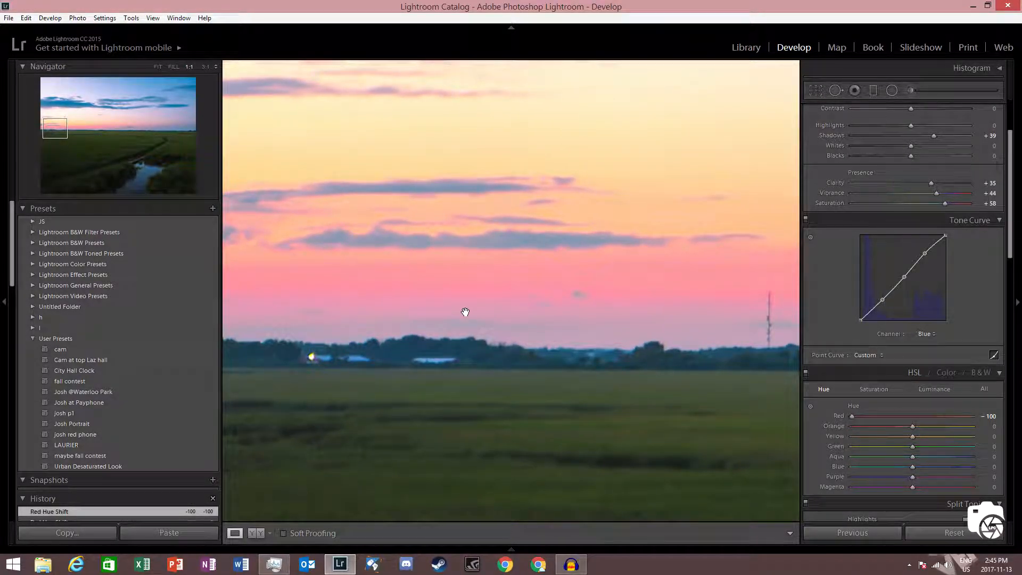
pyautogui.click(529, 311)
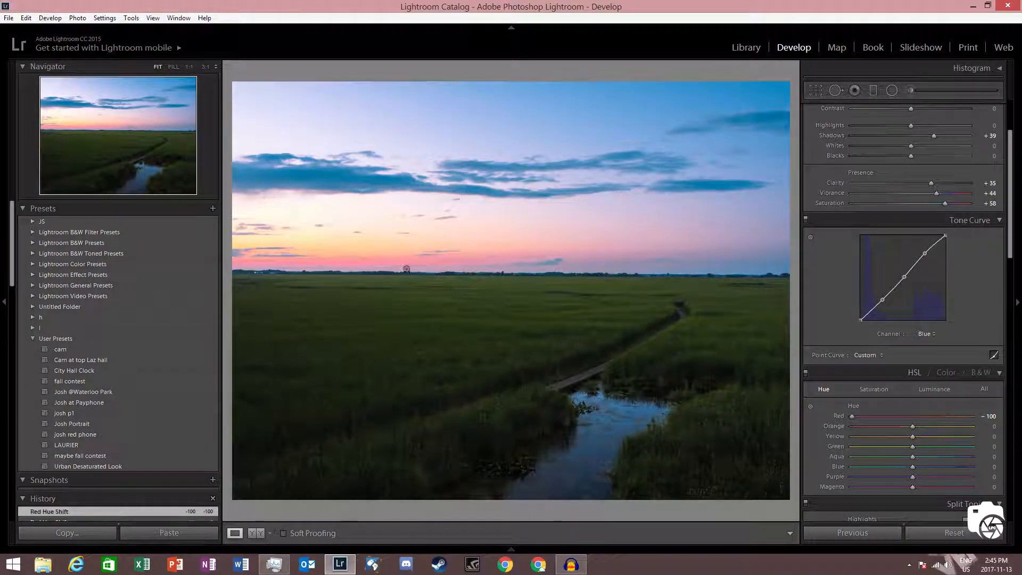
pyautogui.moveTo(851, 414)
pyautogui.mouseDown()
pyautogui.moveTo(934, 413)
pyautogui.moveTo(793, 419)
pyautogui.moveTo(876, 407)
pyautogui.moveTo(856, 423)
pyautogui.moveTo(911, 428)
pyautogui.moveTo(845, 421)
pyautogui.mouseUp()
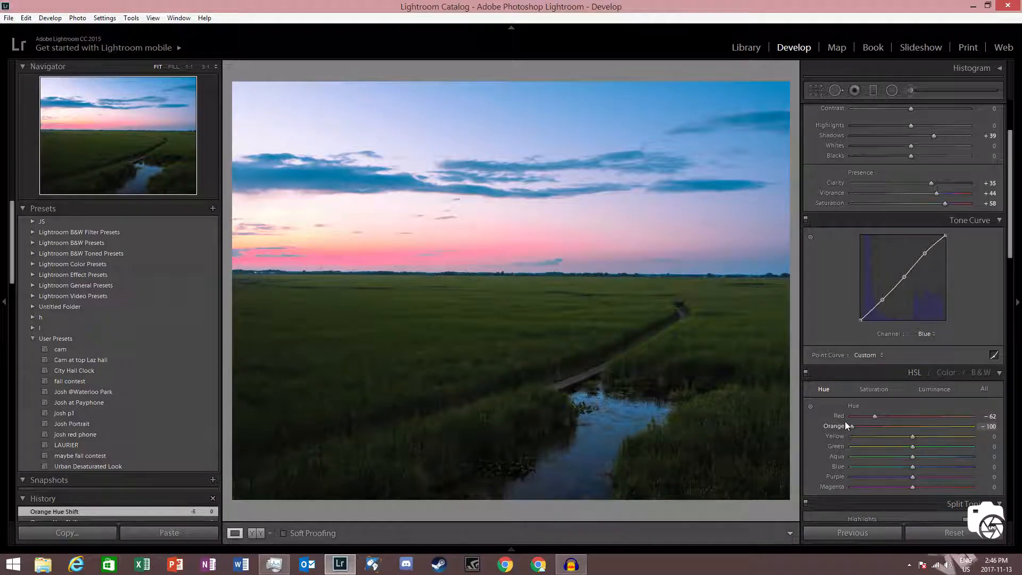
# Step: Set the orange hue to -18 and the yellow hue to +100
pyautogui.click(263, 244)
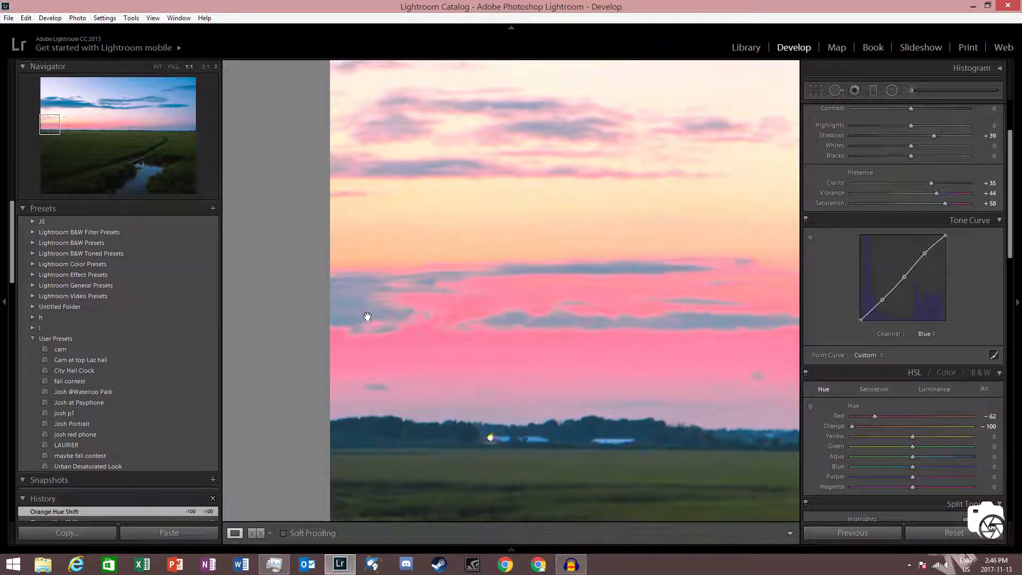
pyautogui.click(463, 321)
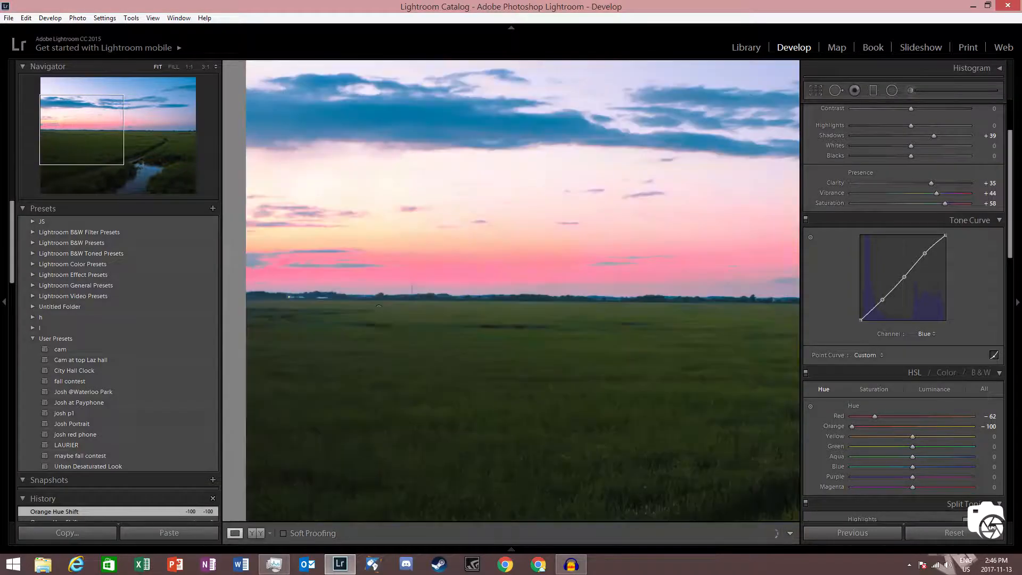
pyautogui.click(249, 252)
pyautogui.moveTo(317, 256); pyautogui.dragTo(419, 285)
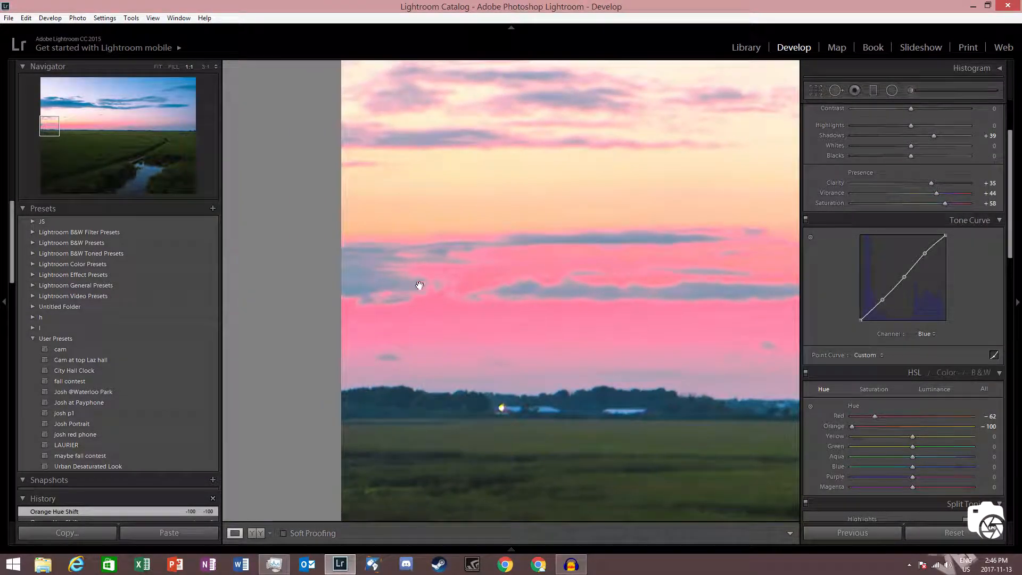
pyautogui.moveTo(852, 427); pyautogui.dragTo(983, 435)
pyautogui.click(521, 329)
pyautogui.click(909, 437)
# Step: Reset the yellow hue to 0
pyautogui.click(313, 243)
pyautogui.moveTo(285, 235); pyautogui.dragTo(639, 220)
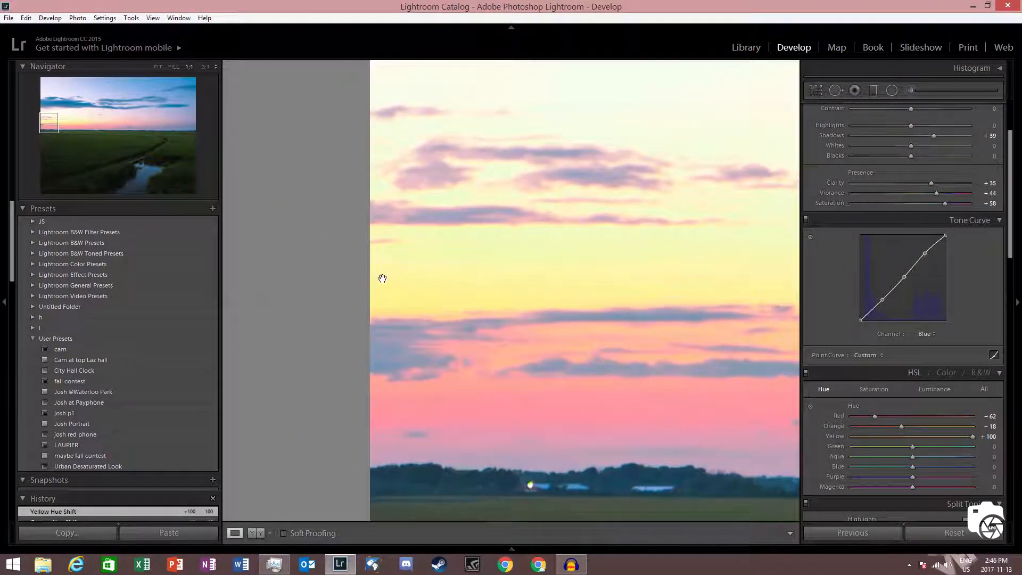
pyautogui.click(588, 326)
pyautogui.moveTo(970, 433); pyautogui.dragTo(901, 424)
pyautogui.click(988, 436)
pyautogui.write('0')
# Step: Reset the green hue to 0, then shift the green hue to +100
pyautogui.moveTo(992, 446); pyautogui.dragTo(994, 448)
pyautogui.click(994, 448)
pyautogui.write('0')
pyautogui.press('Return')
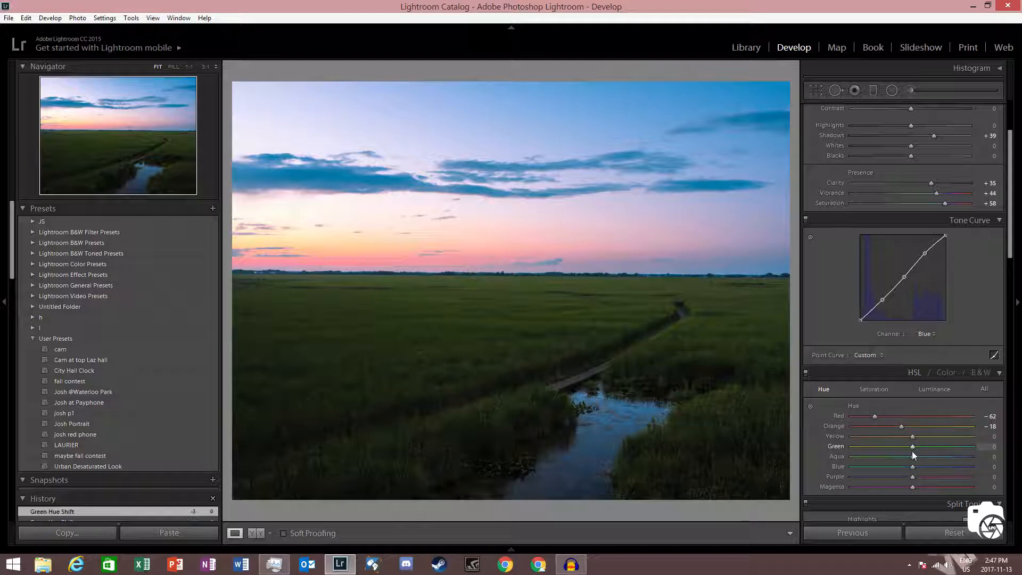
pyautogui.moveTo(912, 446); pyautogui.dragTo(999, 447)
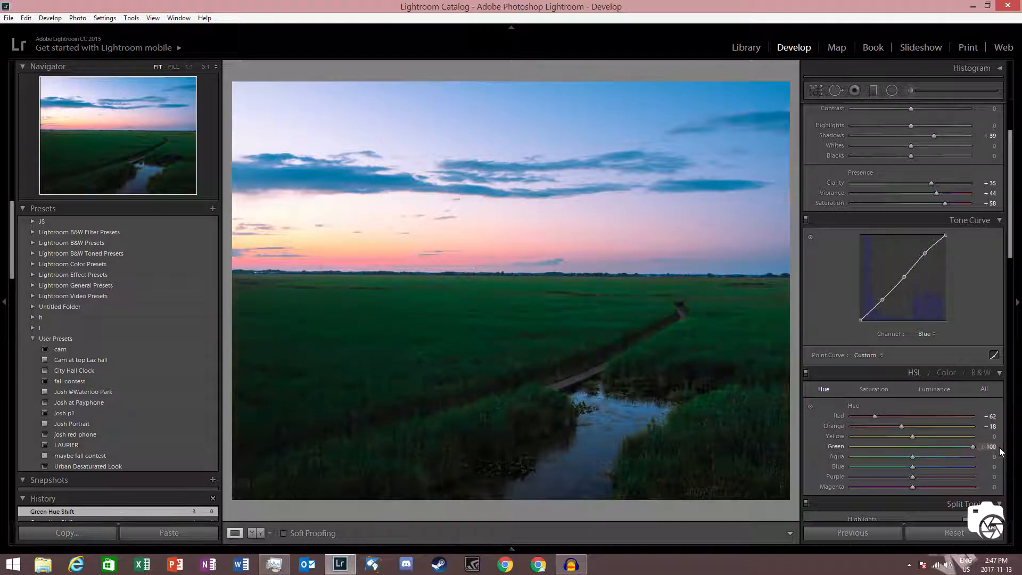
# Step: Set the green hue to +30 in the HSL panel
pyautogui.click(343, 393)
pyautogui.click(585, 388)
pyautogui.moveTo(969, 448); pyautogui.dragTo(937, 445)
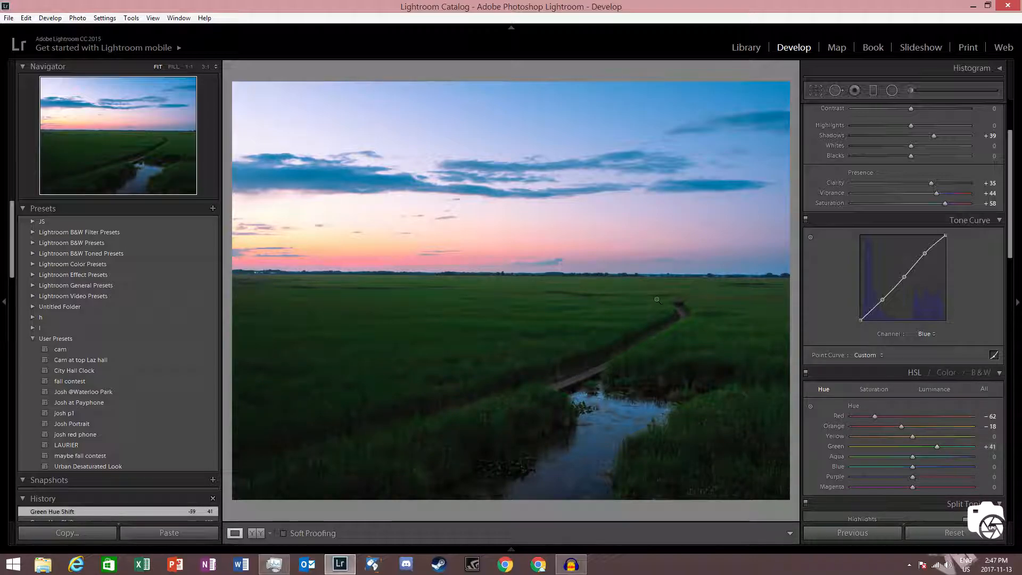
pyautogui.click(988, 446)
pyautogui.write('30')
pyautogui.press('Return')
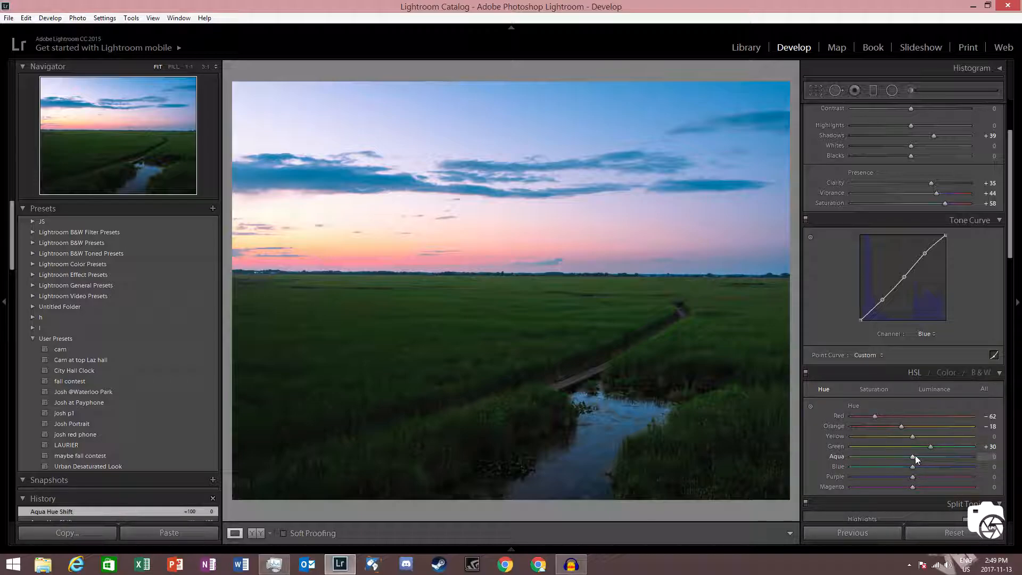
# Step: Try shifting the aqua hue to +100 and -100 while zoomed into the creek, then reset it to 0
pyautogui.moveTo(913, 456); pyautogui.dragTo(935, 457)
pyautogui.moveTo(972, 458); pyautogui.dragTo(781, 436)
pyautogui.click(641, 426)
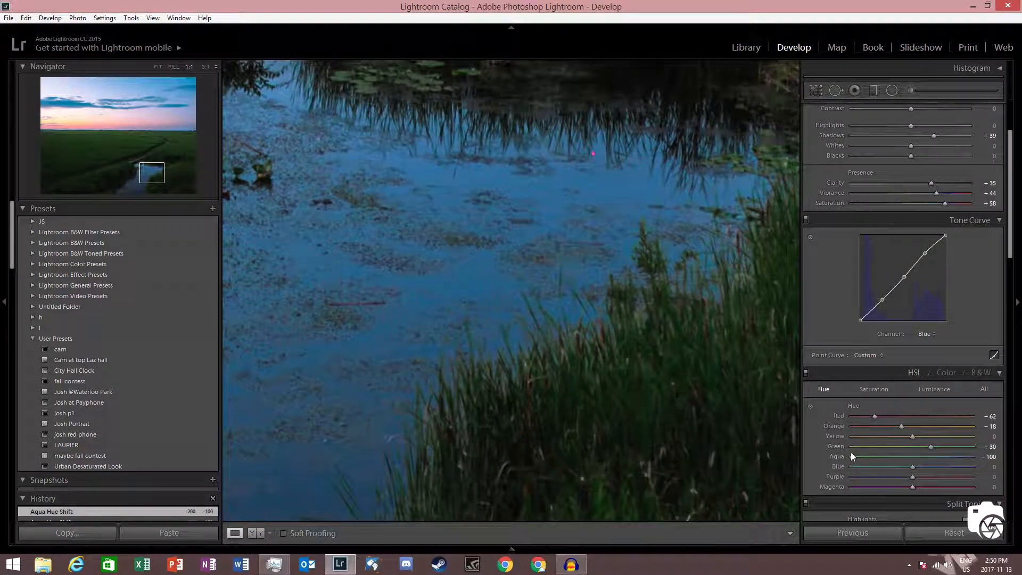
pyautogui.click(995, 458)
pyautogui.write('0')
pyautogui.press('Return')
# Step: Set the aqua hue to -100
pyautogui.moveTo(913, 458); pyautogui.dragTo(903, 459)
pyautogui.moveTo(839, 456); pyautogui.dragTo(792, 448)
pyautogui.moveTo(853, 457); pyautogui.dragTo(922, 463)
pyautogui.moveTo(810, 446); pyautogui.dragTo(650, 430)
pyautogui.click(649, 429)
pyautogui.moveTo(852, 455); pyautogui.dragTo(1011, 452)
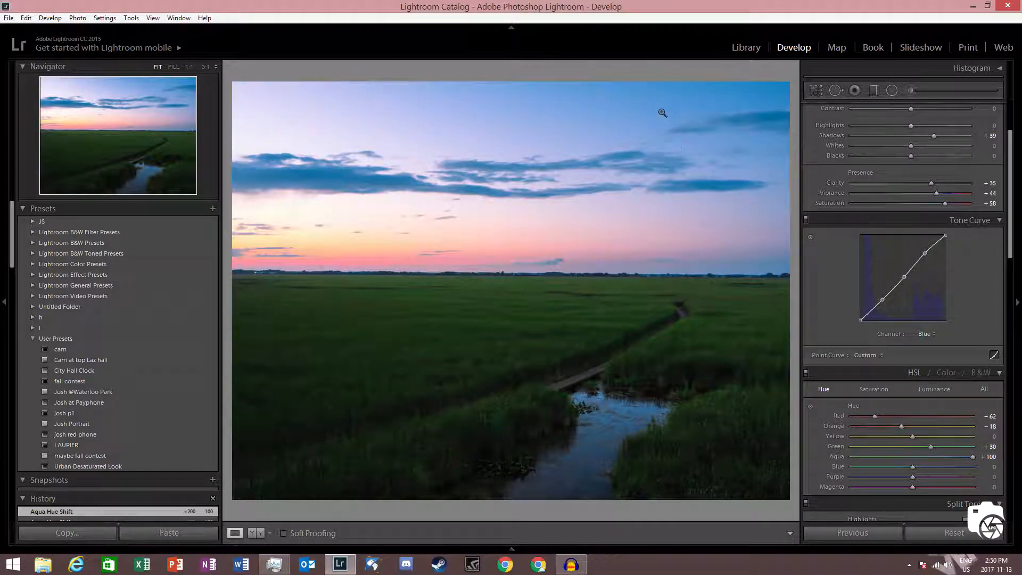
pyautogui.moveTo(972, 456); pyautogui.dragTo(828, 446)
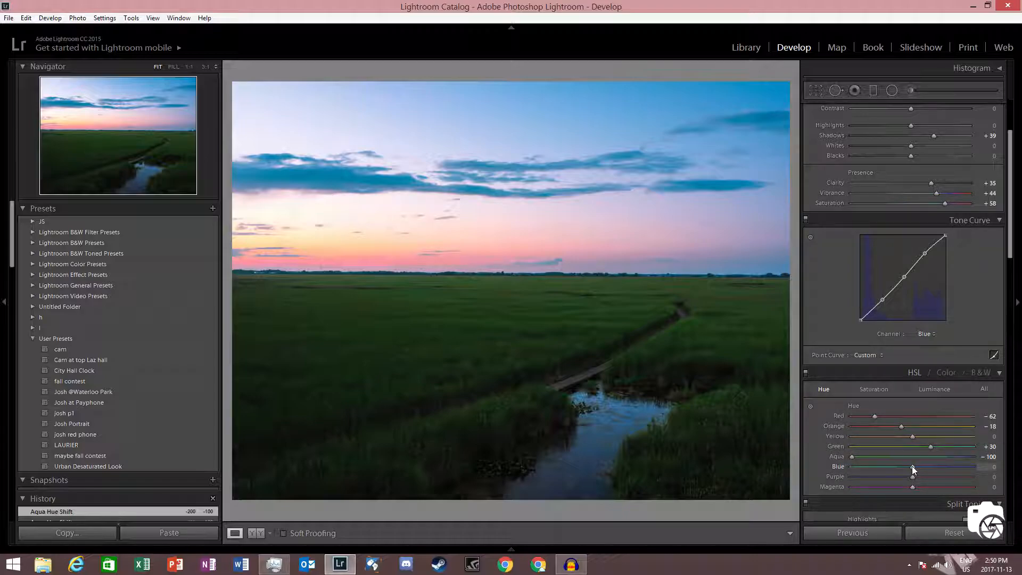
# Step: Try lowering the blue hue to -100 and -40, then reset the blue hue to 0
pyautogui.moveTo(908, 466); pyautogui.dragTo(816, 451)
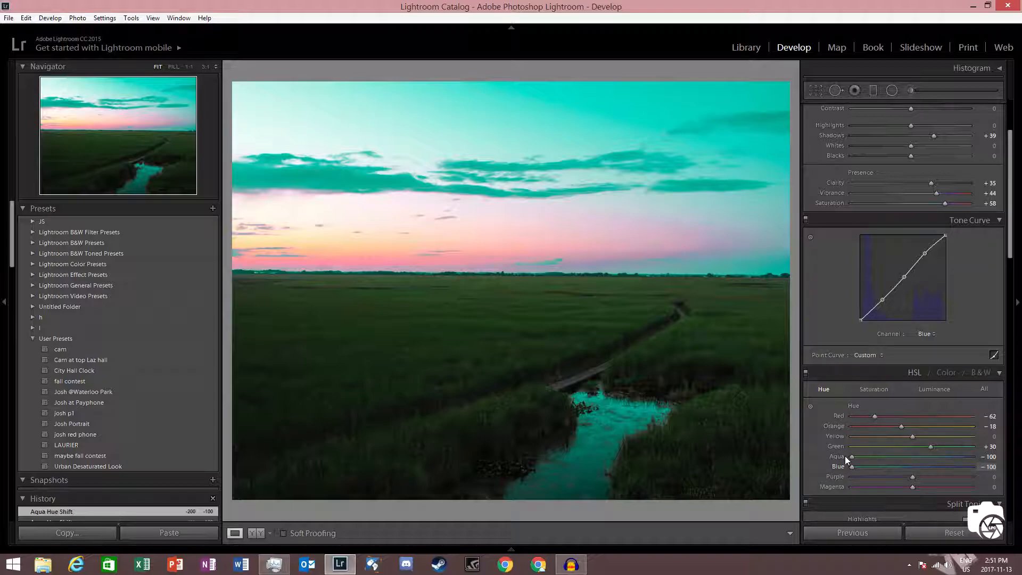
pyautogui.moveTo(873, 459)
pyautogui.mouseDown()
pyautogui.moveTo(903, 458)
pyautogui.moveTo(888, 459)
pyautogui.mouseUp()
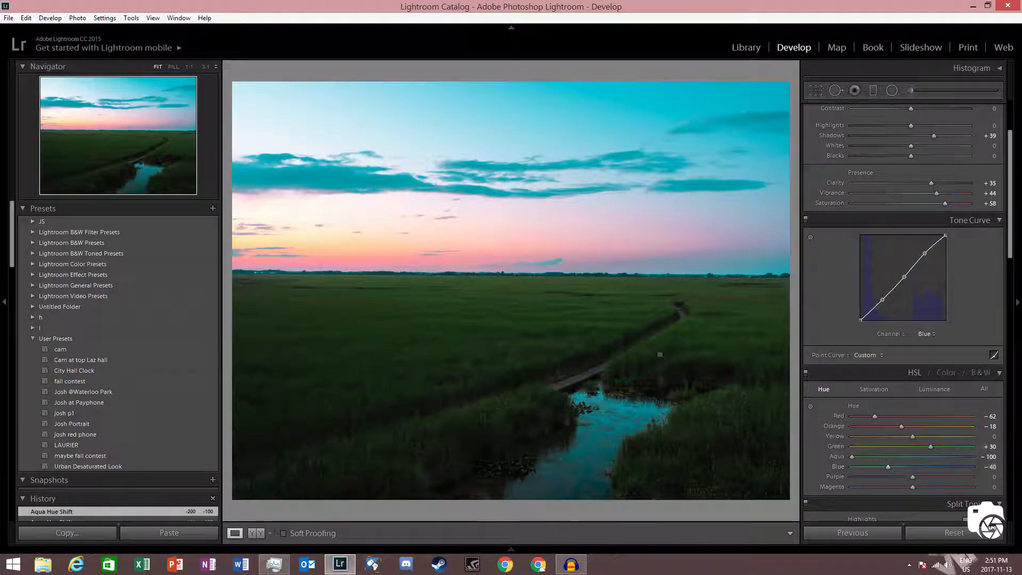
pyautogui.doubleClick(943, 467)
# Step: Reset the magenta and purple hues, then lower the purple hue below zero
pyautogui.doubleClick(916, 485)
pyautogui.click(986, 477)
pyautogui.press('Return')
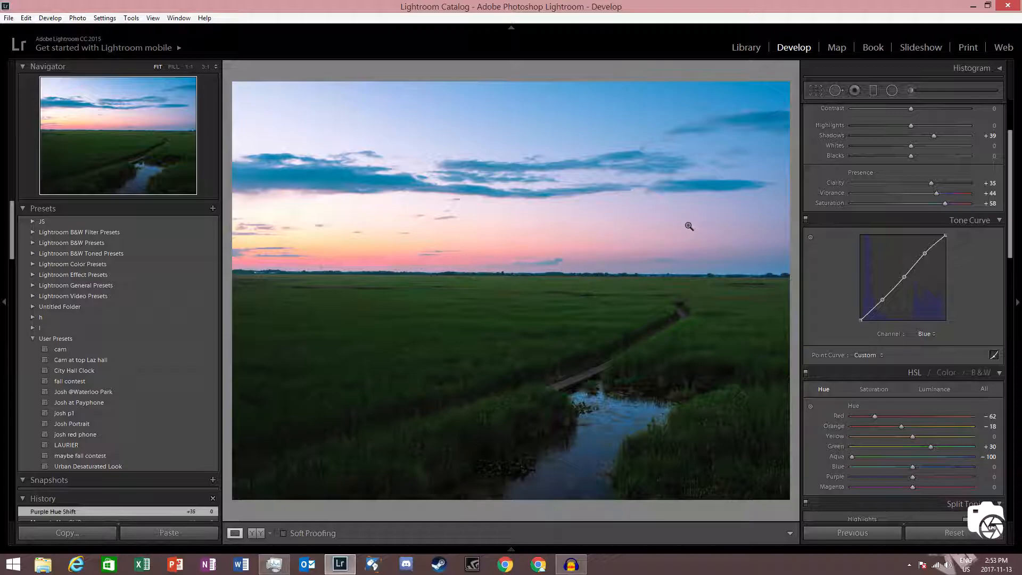
pyautogui.moveTo(911, 477); pyautogui.dragTo(882, 464)
# Step: Try raising the red saturation to +100, then reset it to 0
pyautogui.click(875, 390)
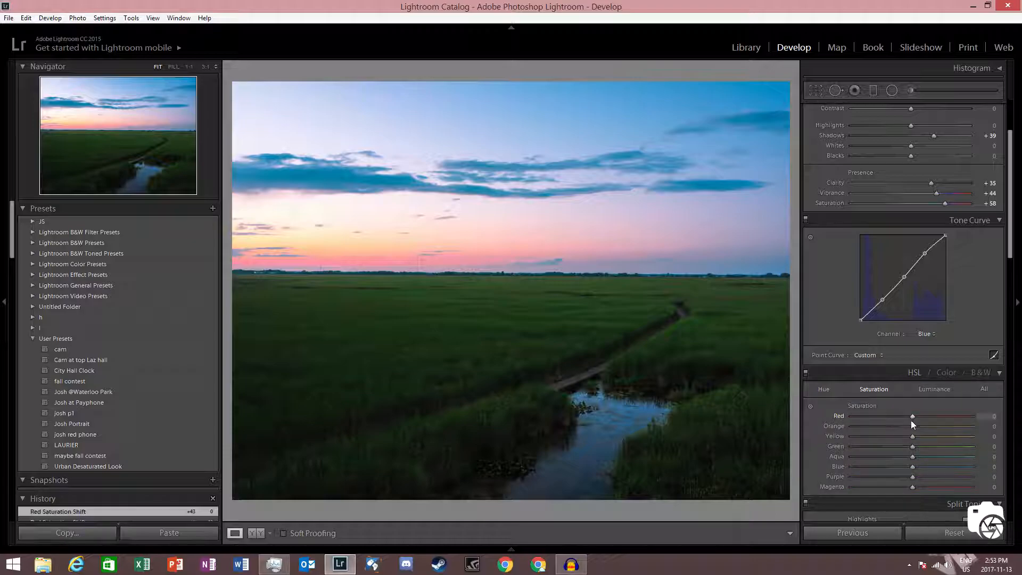
pyautogui.moveTo(912, 417); pyautogui.dragTo(1016, 412)
pyautogui.click(983, 419)
pyautogui.write('0')
pyautogui.press('Return')
# Step: Try a split toning highlights hue of 228 with highlights saturation 100
pyautogui.scroll(-4, 956, 323)
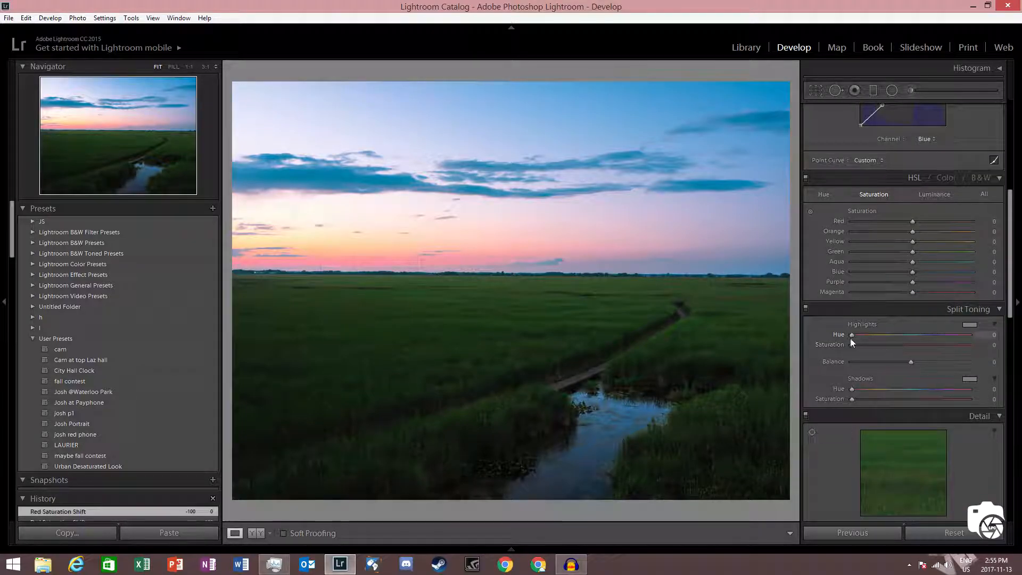
pyautogui.moveTo(851, 335); pyautogui.dragTo(926, 334)
pyautogui.moveTo(851, 344); pyautogui.dragTo(970, 344)
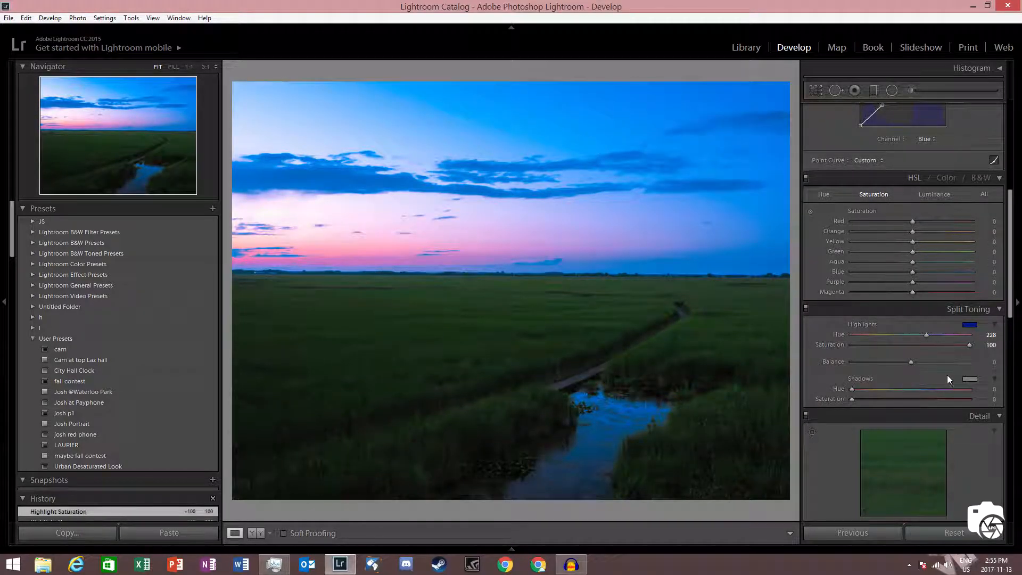
pyautogui.moveTo(926, 334); pyautogui.dragTo(861, 334)
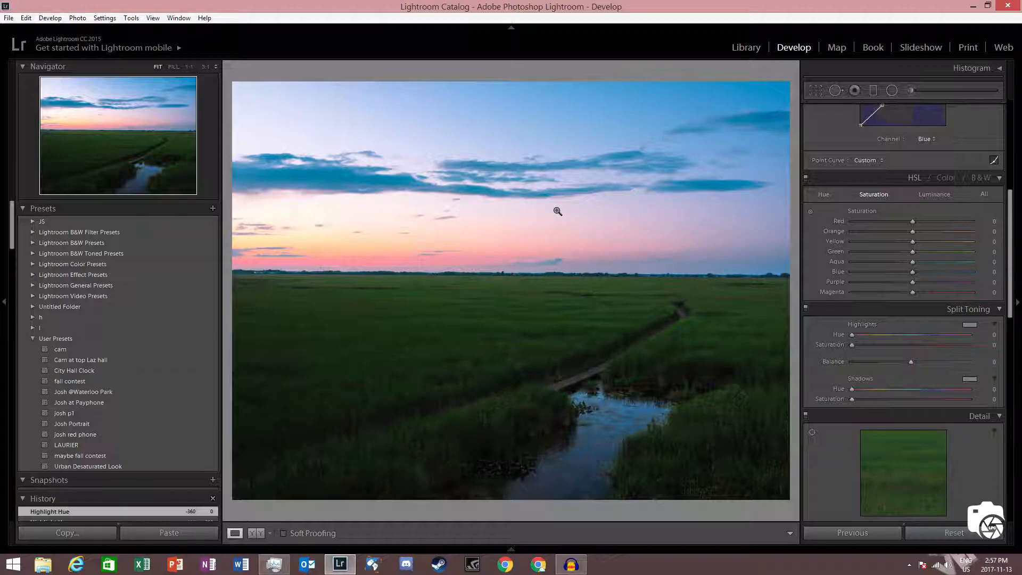
# Step: Reset the split toning highlights hue to 0 and set the highlights saturation to 10
pyautogui.moveTo(852, 334); pyautogui.dragTo(860, 334)
pyautogui.doubleClick(843, 334)
pyautogui.moveTo(850, 347); pyautogui.dragTo(974, 345)
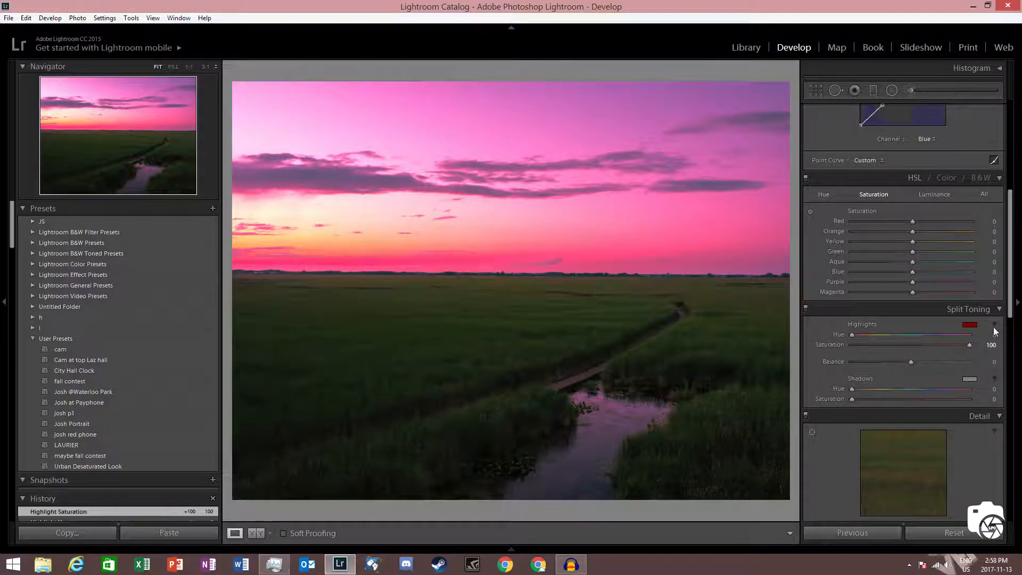
pyautogui.moveTo(969, 345); pyautogui.dragTo(863, 340)
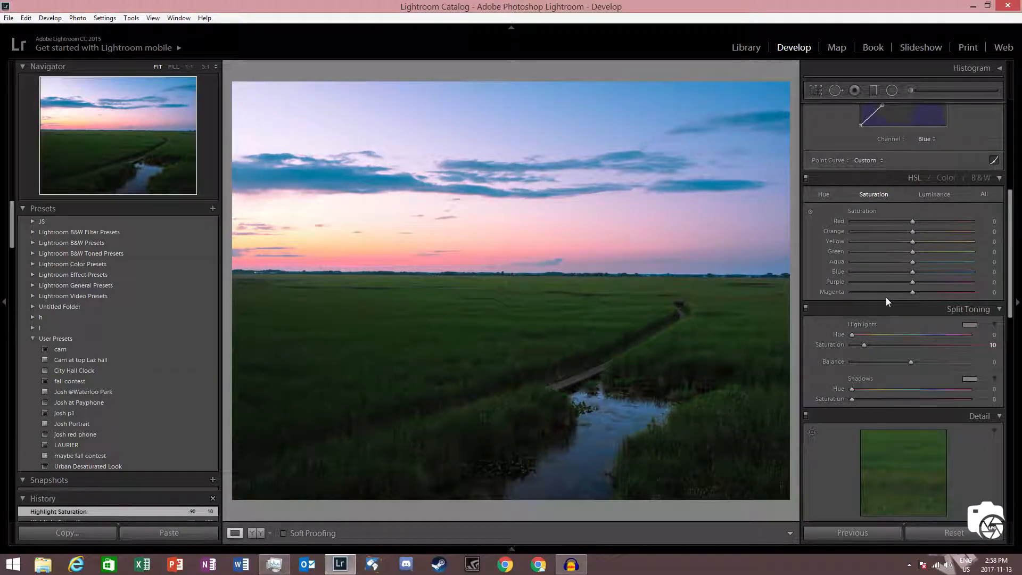
# Step: Try adjusting the split toning shadows hue and saturation
pyautogui.moveTo(851, 389); pyautogui.dragTo(921, 390)
pyautogui.moveTo(853, 400)
pyautogui.mouseDown()
pyautogui.moveTo(931, 399)
pyautogui.moveTo(835, 398)
pyautogui.mouseUp()
pyautogui.moveTo(917, 389); pyautogui.dragTo(771, 384)
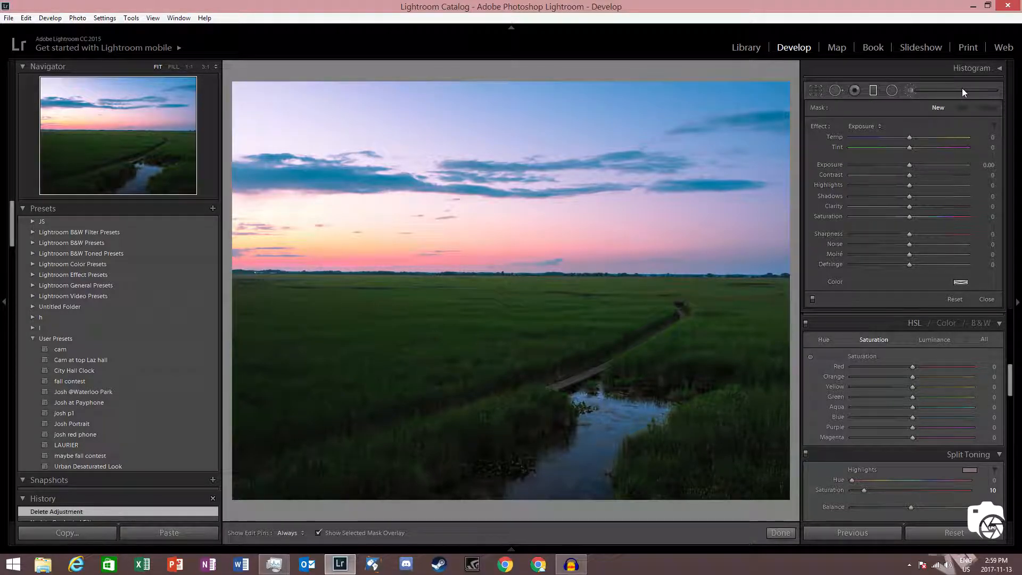
# Step: Draw a graduated filter over the upper sky and set its exposure to -4.00
pyautogui.click(875, 88)
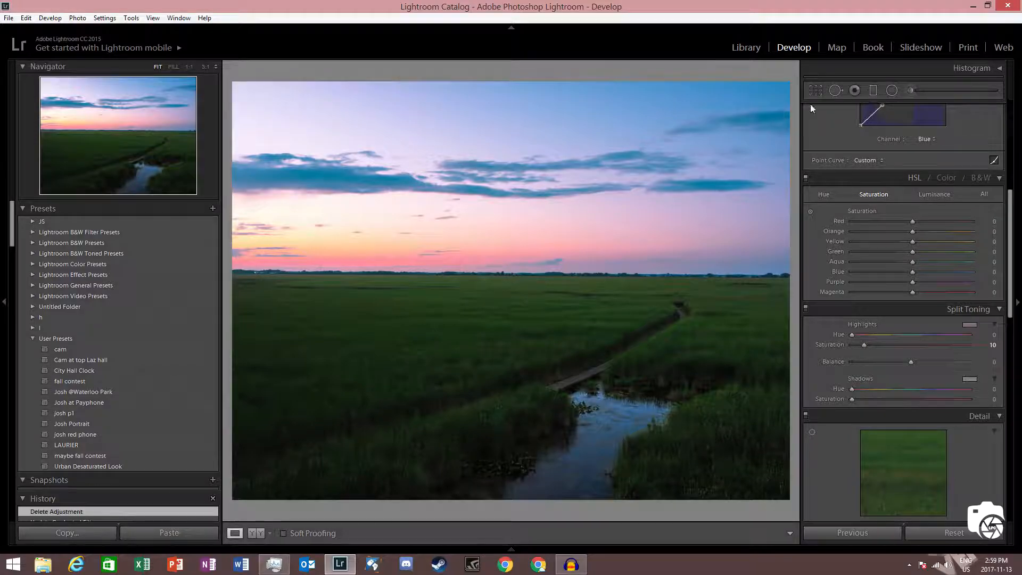
pyautogui.click(873, 88)
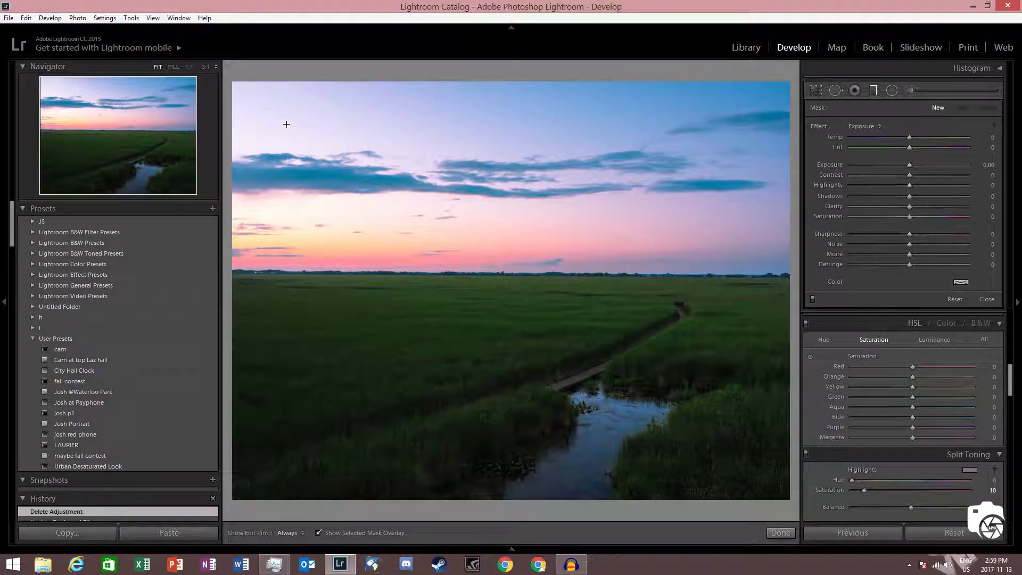
pyautogui.moveTo(497, 144); pyautogui.dragTo(488, 492)
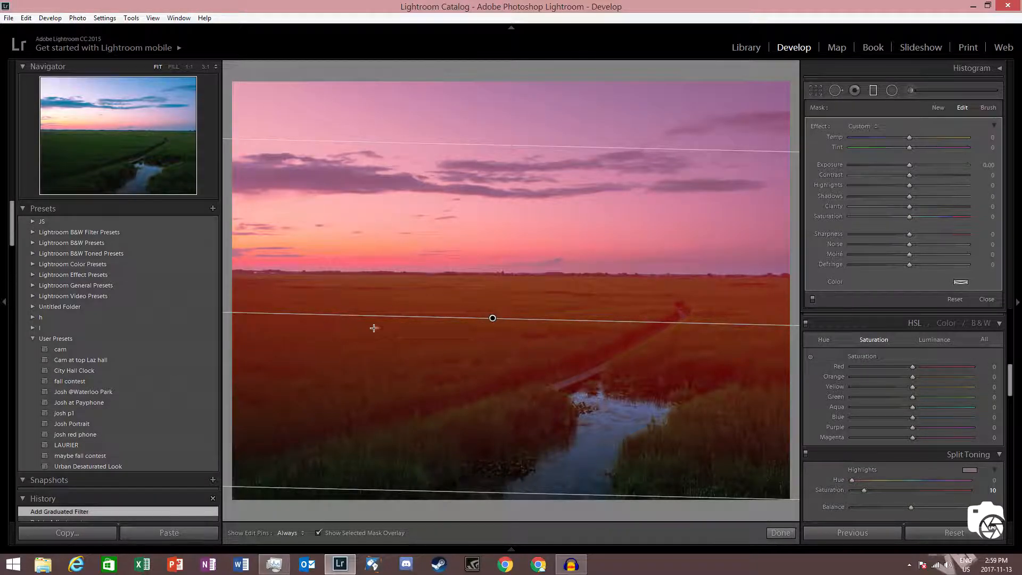
pyautogui.moveTo(527, 490); pyautogui.dragTo(599, 348)
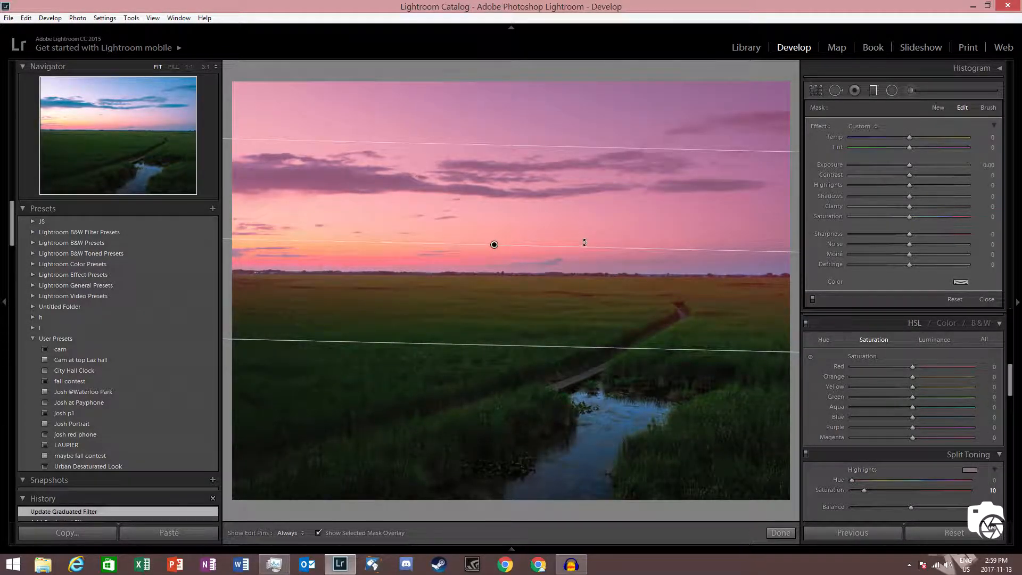
pyautogui.moveTo(588, 246); pyautogui.dragTo(590, 242)
pyautogui.moveTo(471, 346); pyautogui.dragTo(480, 173)
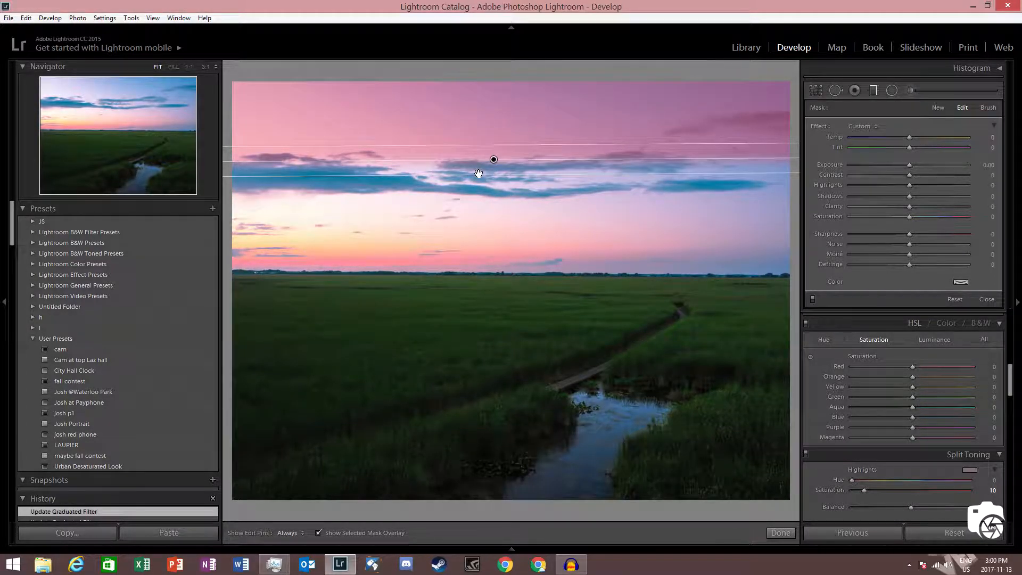
pyautogui.click(318, 532)
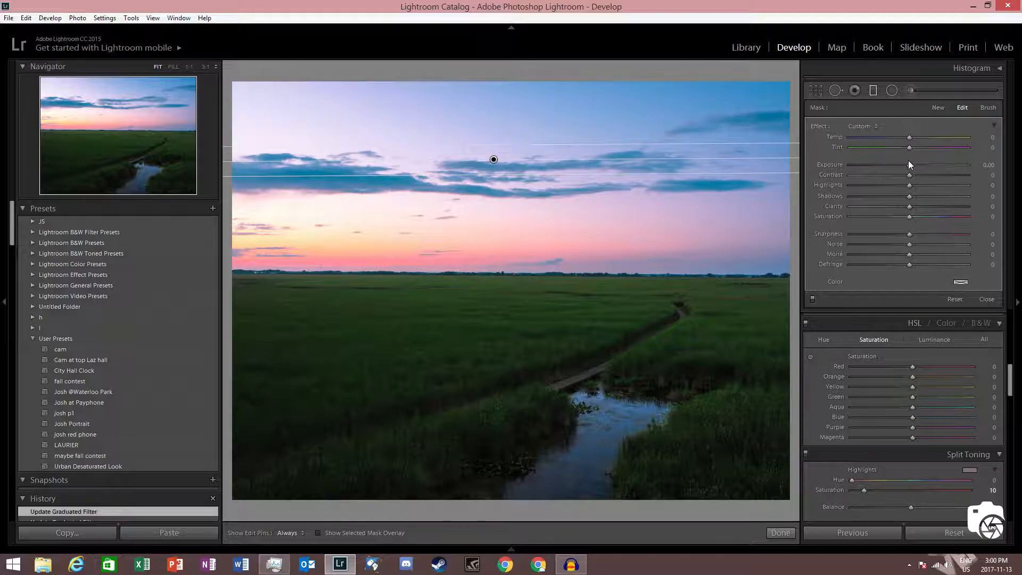
pyautogui.click(851, 164)
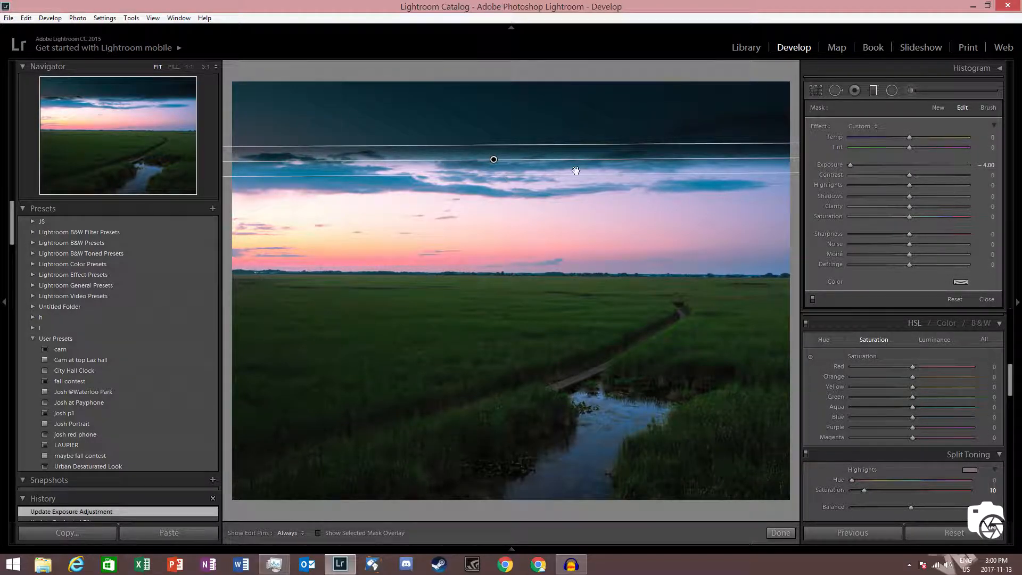
# Step: Draw a graduated filter centred on the horizon and set its exposure to -0.71
pyautogui.moveTo(490, 173); pyautogui.dragTo(462, 318)
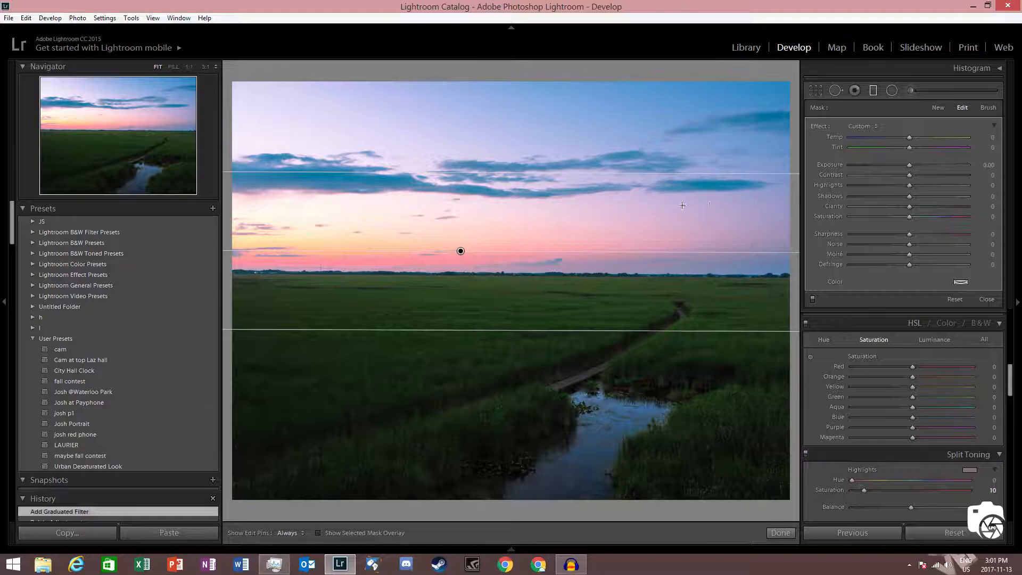
pyautogui.moveTo(908, 165)
pyautogui.mouseDown()
pyautogui.moveTo(880, 166)
pyautogui.moveTo(909, 167)
pyautogui.moveTo(898, 168)
pyautogui.mouseUp()
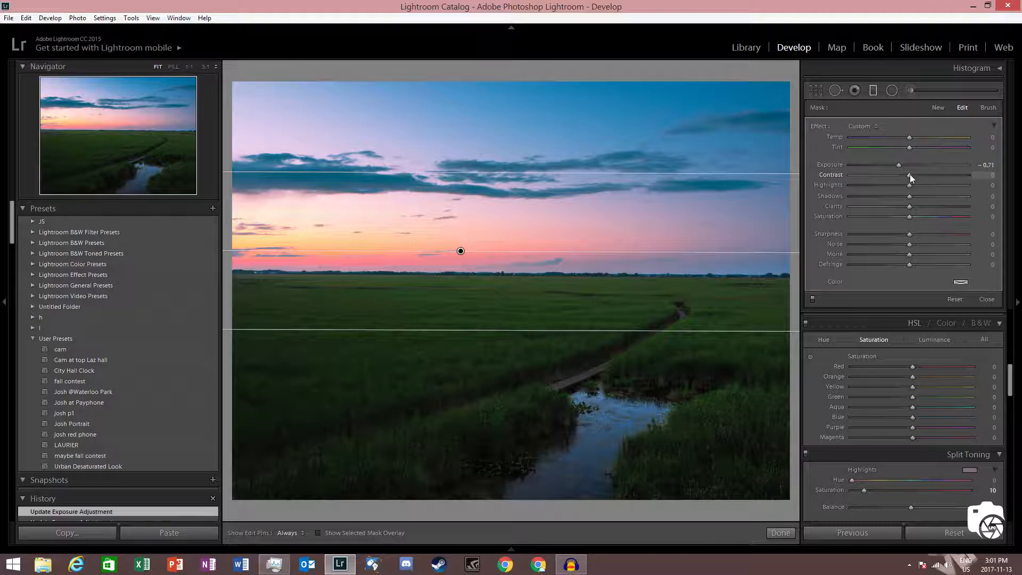
# Step: Set the graduated filter's contrast to 22
pyautogui.moveTo(908, 174); pyautogui.dragTo(974, 175)
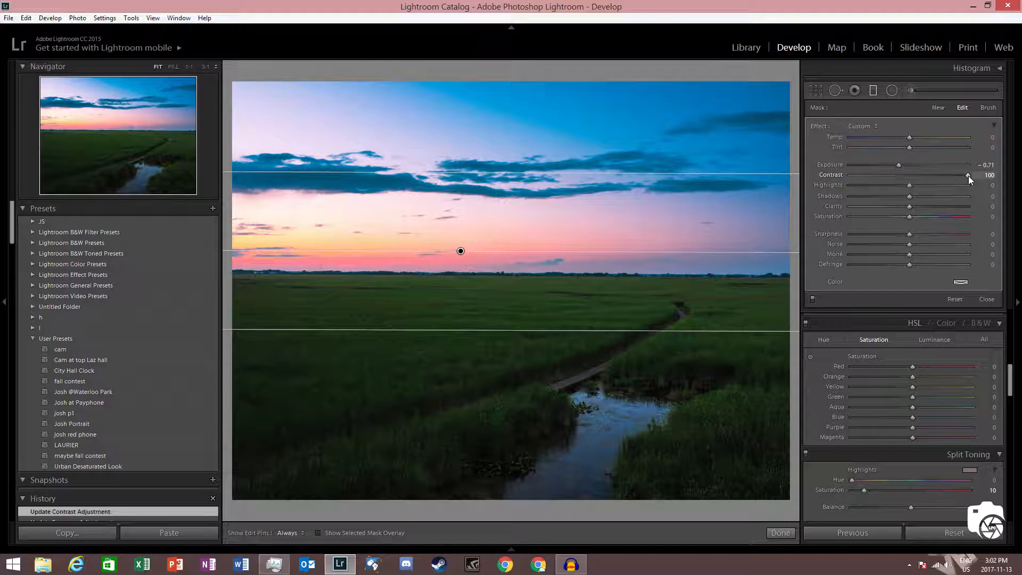
pyautogui.moveTo(953, 178); pyautogui.dragTo(923, 176)
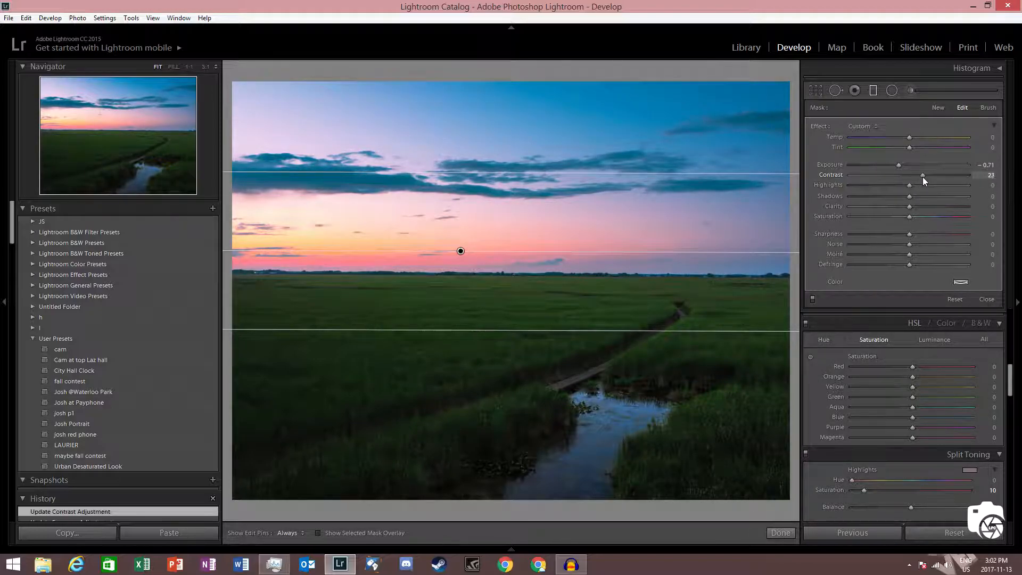
# Step: Set the graduated filter's highlights to -9
pyautogui.click(906, 187)
pyautogui.moveTo(910, 186); pyautogui.dragTo(887, 181)
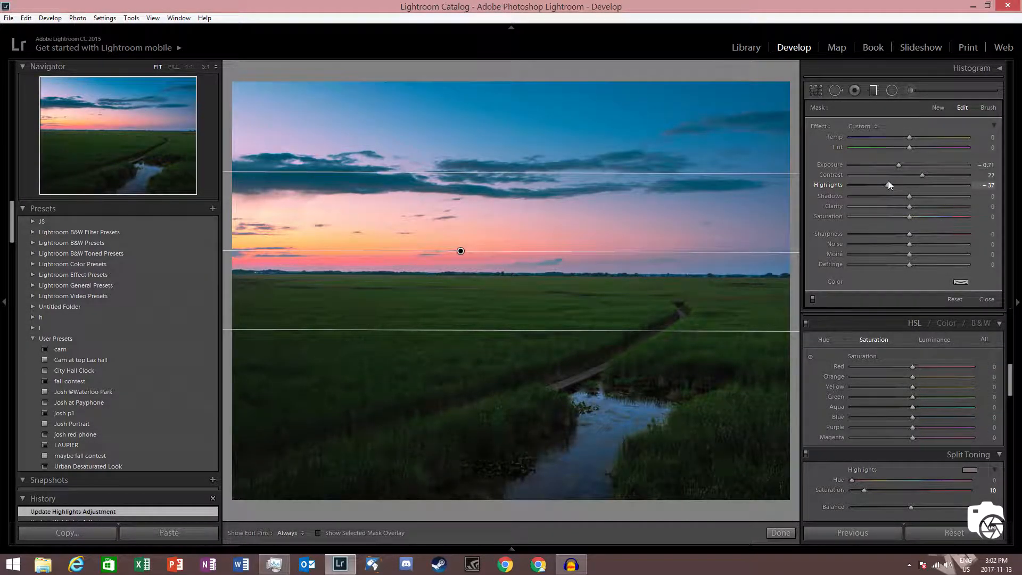
pyautogui.moveTo(887, 181); pyautogui.dragTo(903, 199)
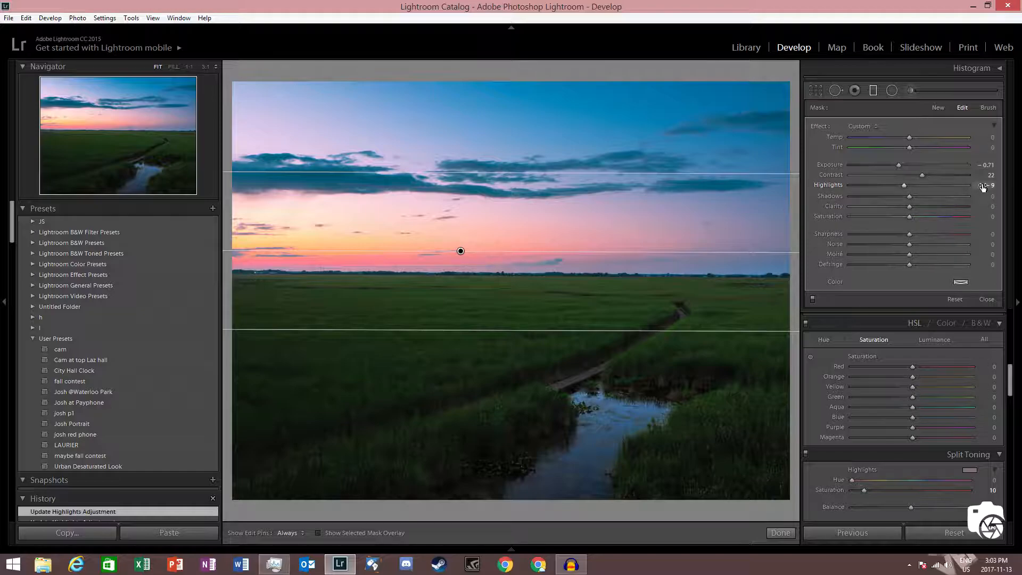
# Step: Set the graduated filter's shadows to -42
pyautogui.moveTo(907, 198); pyautogui.dragTo(956, 207)
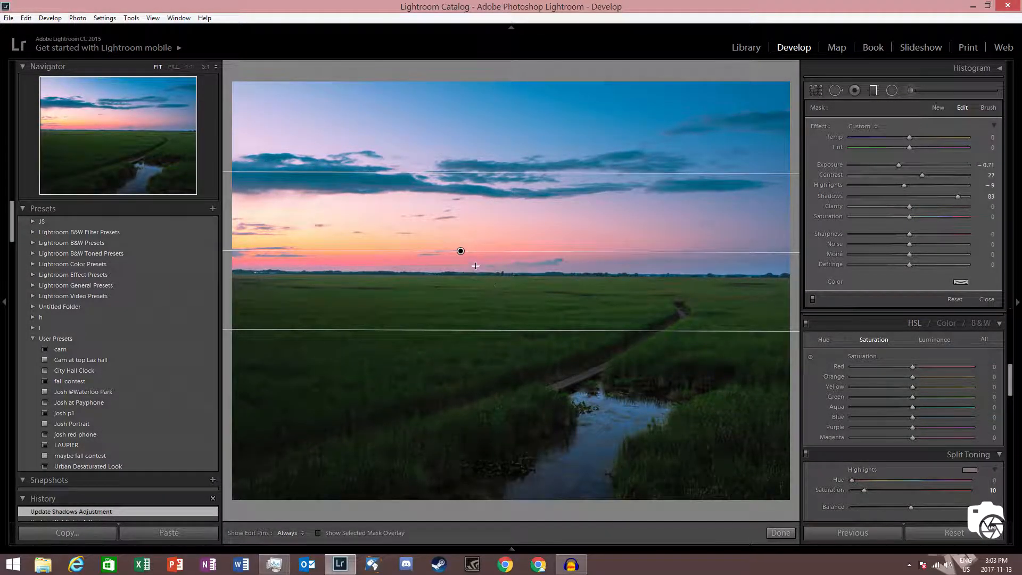
pyautogui.click(333, 533)
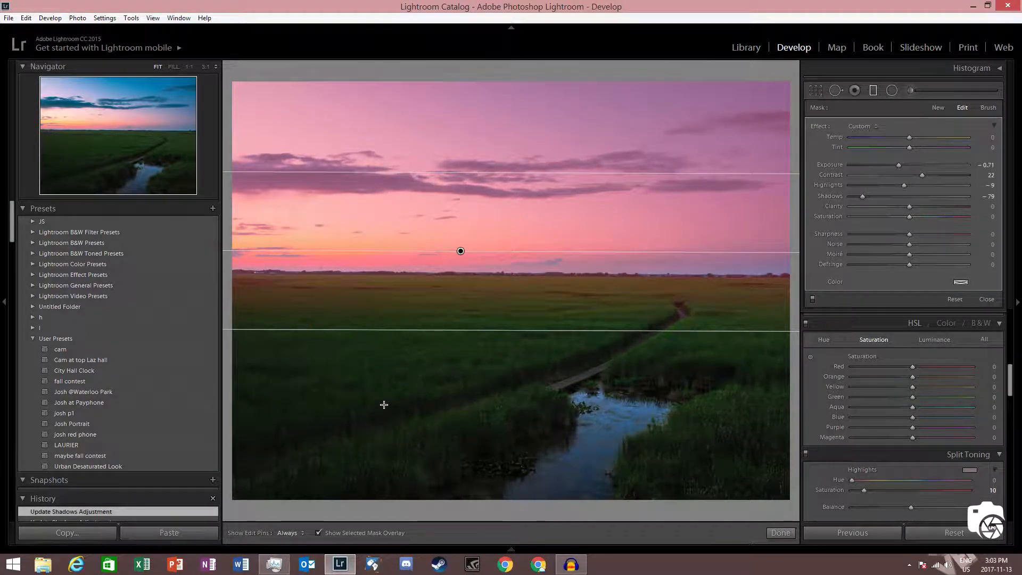
pyautogui.click(327, 533)
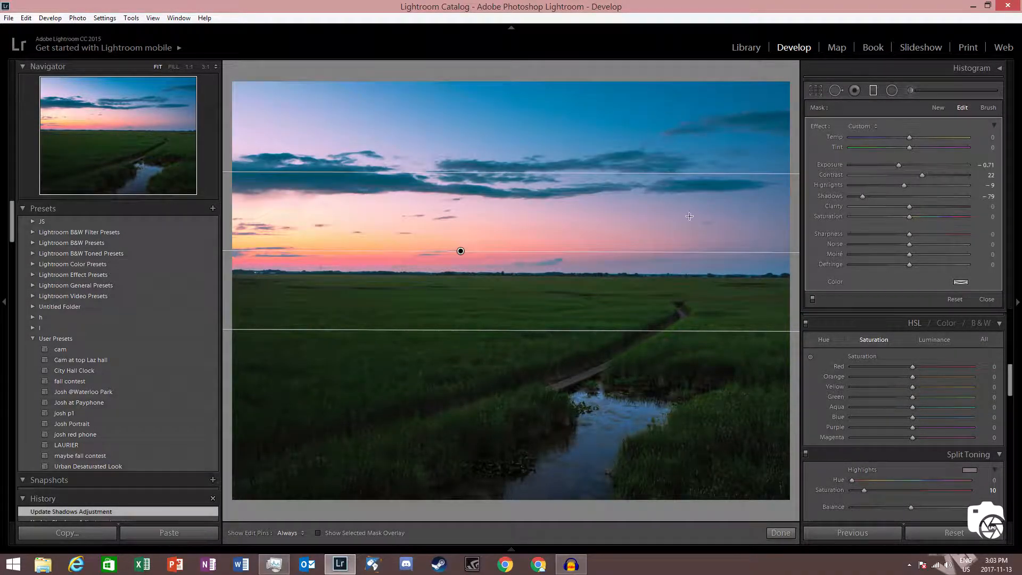
pyautogui.moveTo(863, 196); pyautogui.dragTo(884, 220)
# Step: Set the graduated filter's clarity to 10 and saturation to 23
pyautogui.moveTo(909, 207)
pyautogui.mouseDown()
pyautogui.moveTo(971, 212)
pyautogui.moveTo(970, 203)
pyautogui.moveTo(628, 192)
pyautogui.moveTo(737, 212)
pyautogui.moveTo(921, 221)
pyautogui.moveTo(903, 211)
pyautogui.mouseUp()
pyautogui.click(907, 217)
pyautogui.moveTo(907, 218); pyautogui.dragTo(1000, 218)
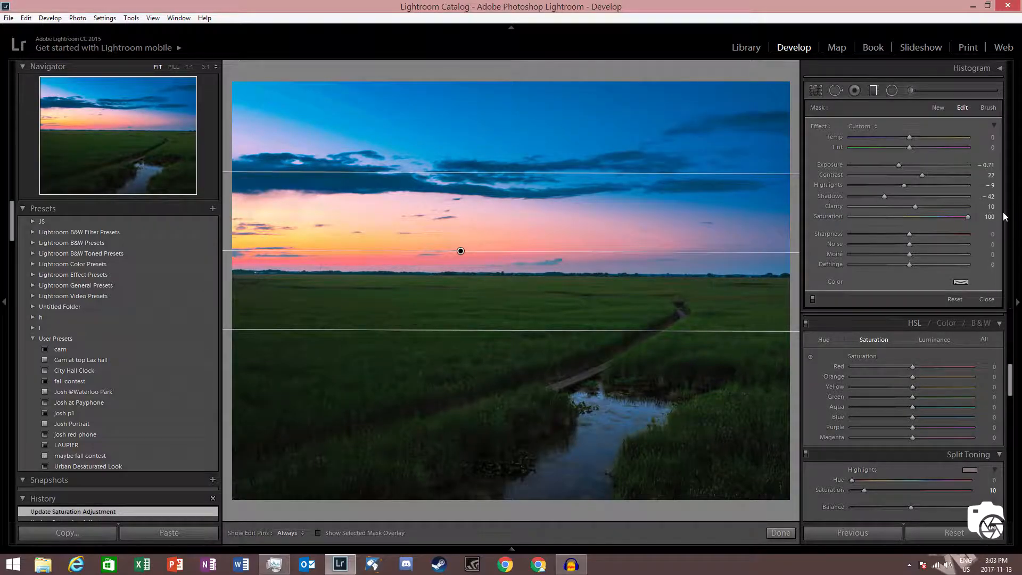
pyautogui.moveTo(965, 215); pyautogui.dragTo(920, 225)
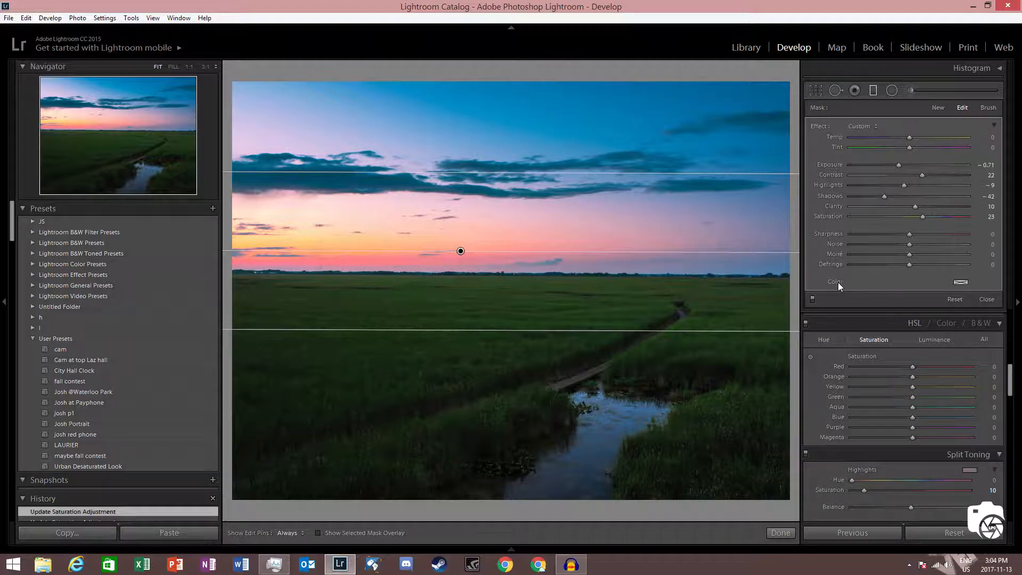
# Step: Tint the graduated filter with a blue colour of hue 242 and saturation 86
pyautogui.click(961, 282)
pyautogui.moveTo(761, 290); pyautogui.dragTo(946, 269)
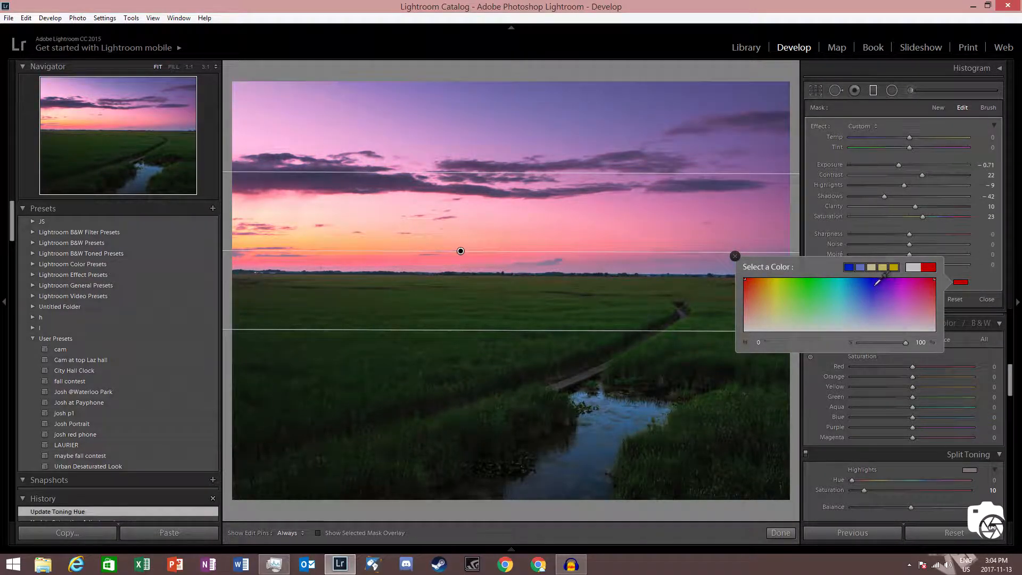
pyautogui.click(877, 281)
pyautogui.click(735, 257)
pyautogui.click(961, 282)
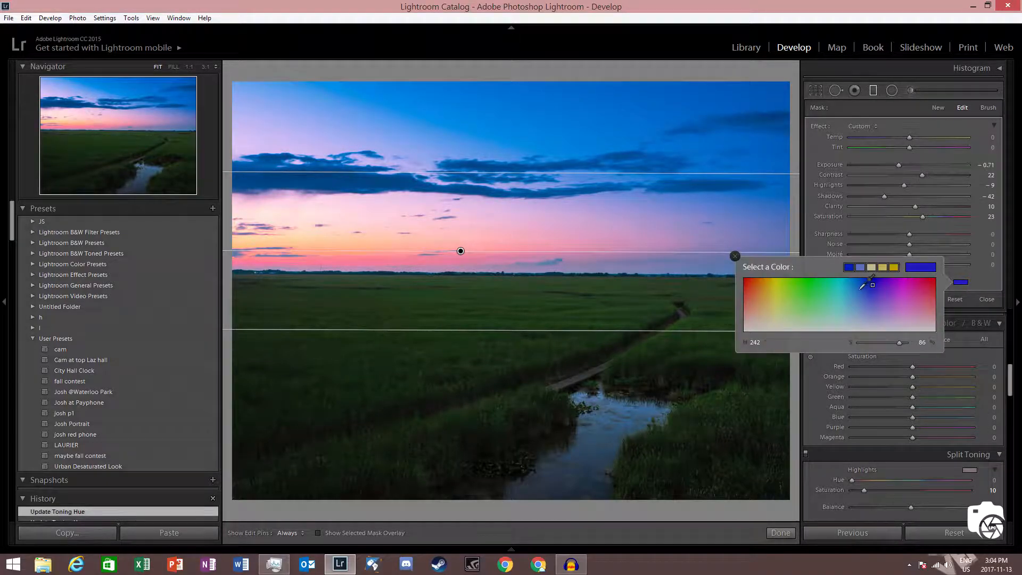
# Step: Change the graduated filter's colour tint to a softer blue of about hue 237 and saturation 57
pyautogui.click(777, 285)
pyautogui.moveTo(776, 285); pyautogui.dragTo(778, 285)
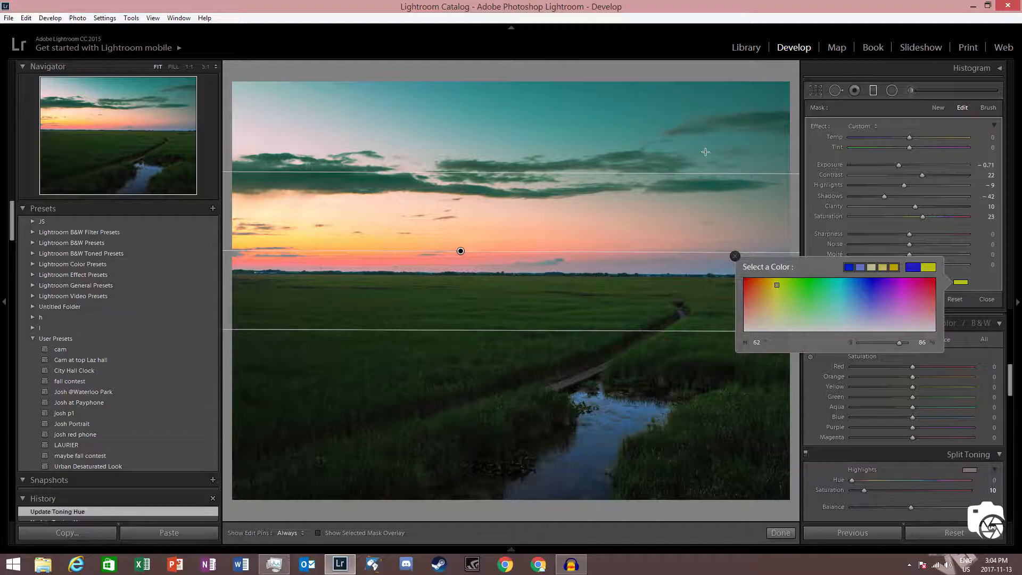
pyautogui.moveTo(783, 285)
pyautogui.mouseDown()
pyautogui.moveTo(763, 281)
pyautogui.moveTo(870, 301)
pyautogui.mouseUp()
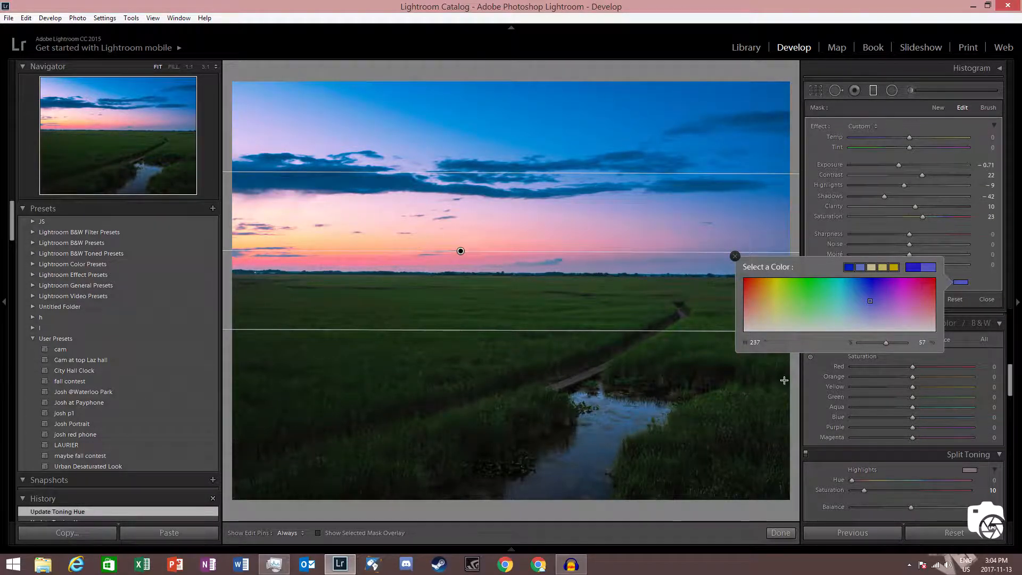
pyautogui.click(870, 307)
pyautogui.moveTo(871, 307)
pyautogui.mouseDown()
pyautogui.moveTo(893, 309)
pyautogui.moveTo(871, 324)
pyautogui.moveTo(875, 314)
pyautogui.moveTo(855, 317)
pyautogui.mouseUp()
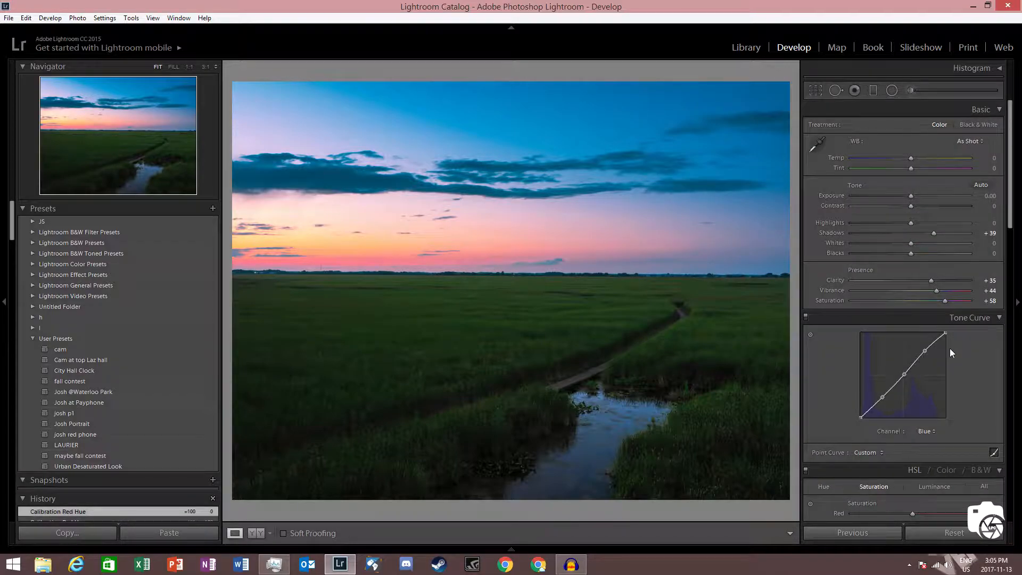
# Step: Set the Camera Calibration red primary hue to -42
pyautogui.scroll(-10, 947, 327)
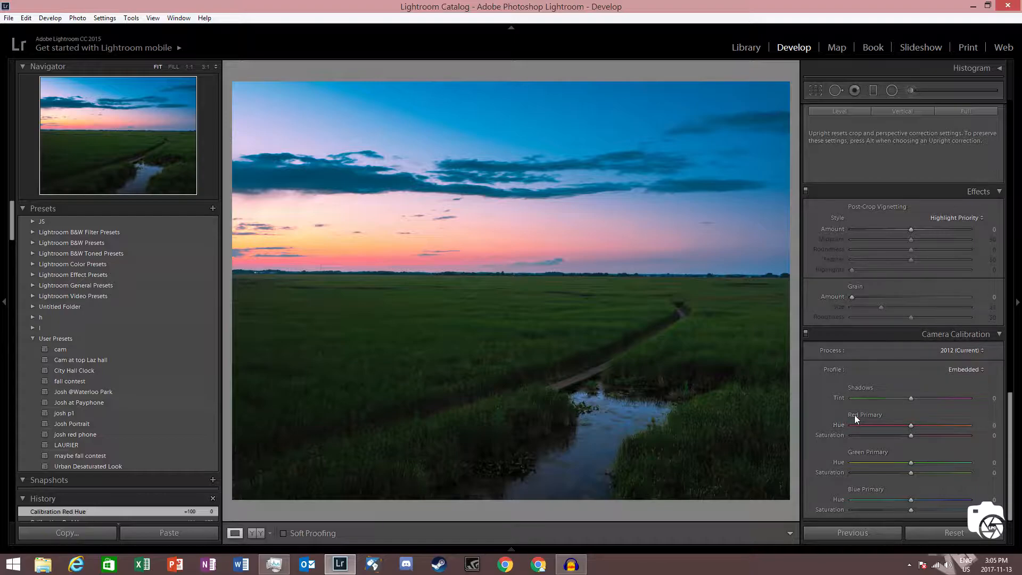
pyautogui.moveTo(908, 424); pyautogui.dragTo(774, 420)
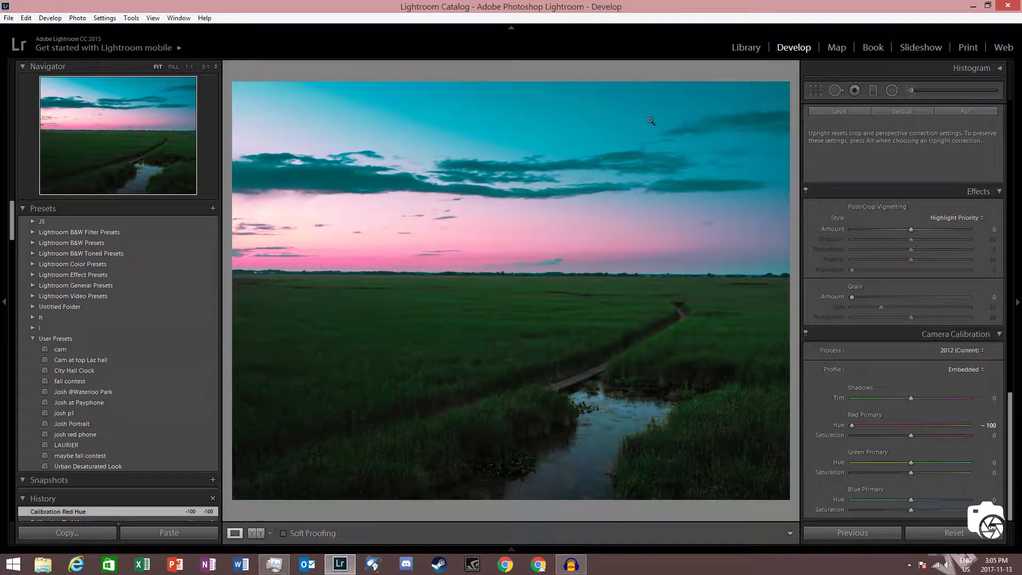
pyautogui.moveTo(852, 424); pyautogui.dragTo(976, 424)
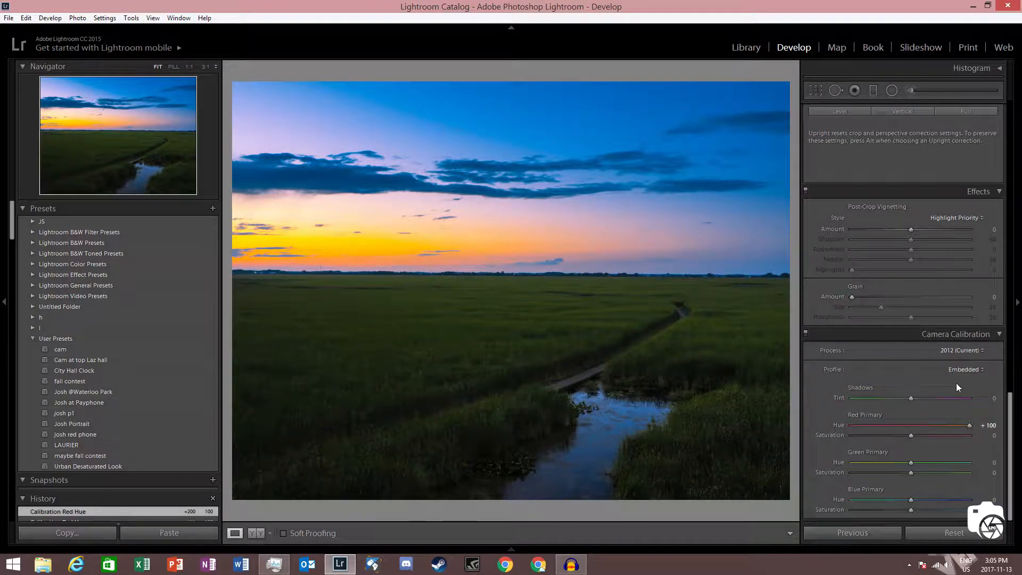
pyautogui.moveTo(973, 421); pyautogui.dragTo(881, 407)
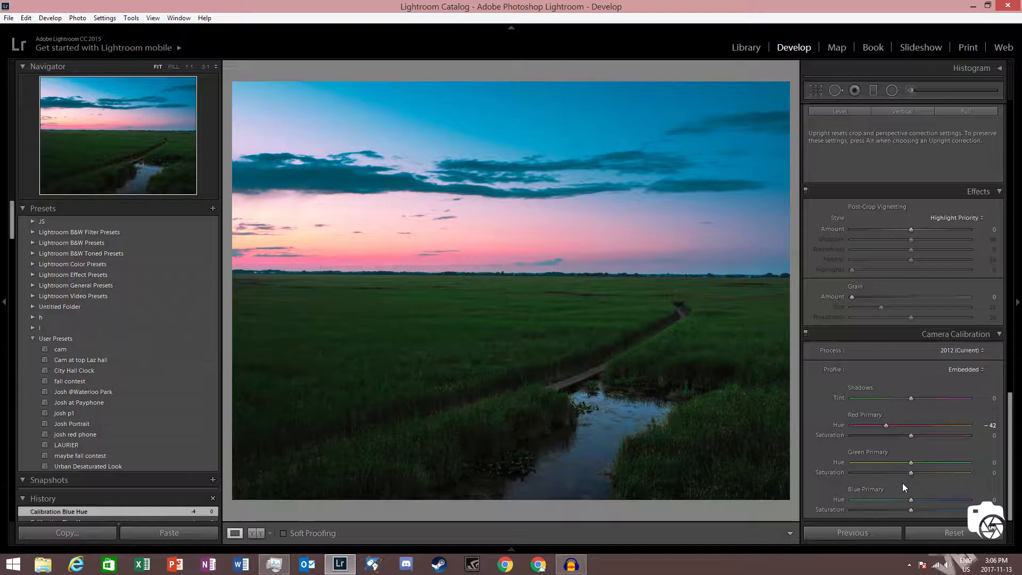
# Step: Set the Camera Calibration blue primary hue to -15
pyautogui.moveTo(912, 501); pyautogui.dragTo(817, 491)
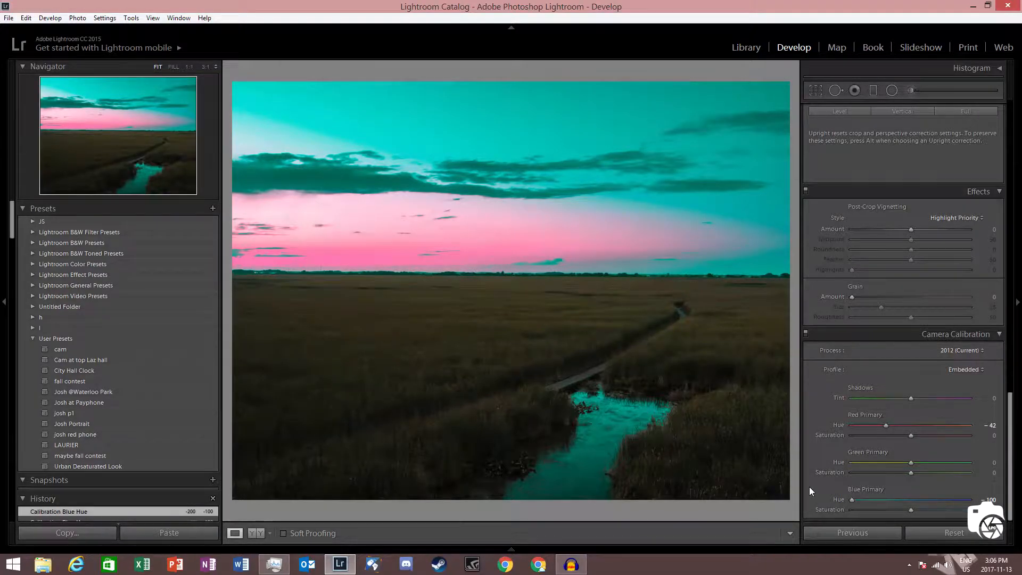
pyautogui.moveTo(373, 258); pyautogui.dragTo(452, 234)
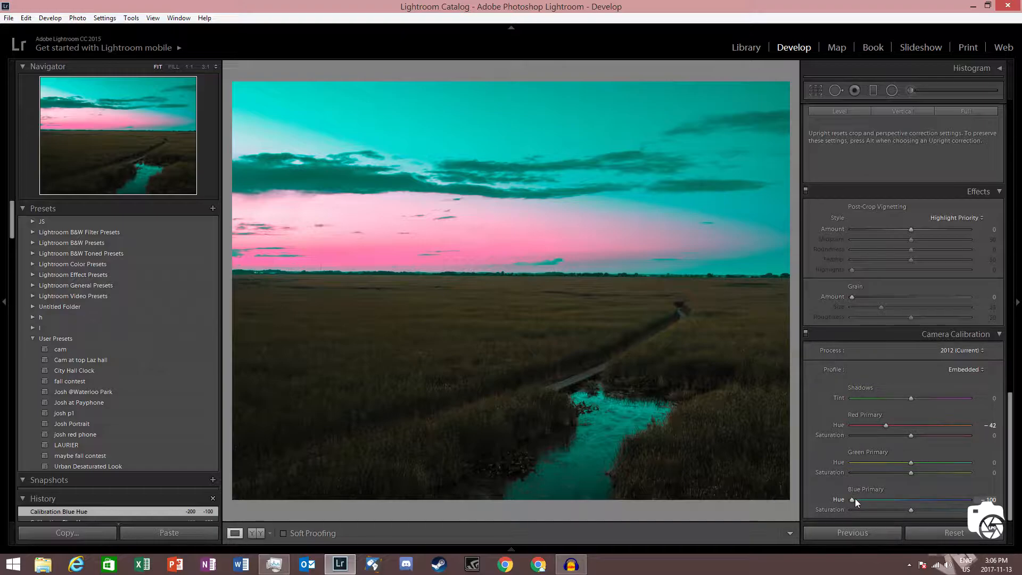
pyautogui.moveTo(854, 499); pyautogui.dragTo(903, 490)
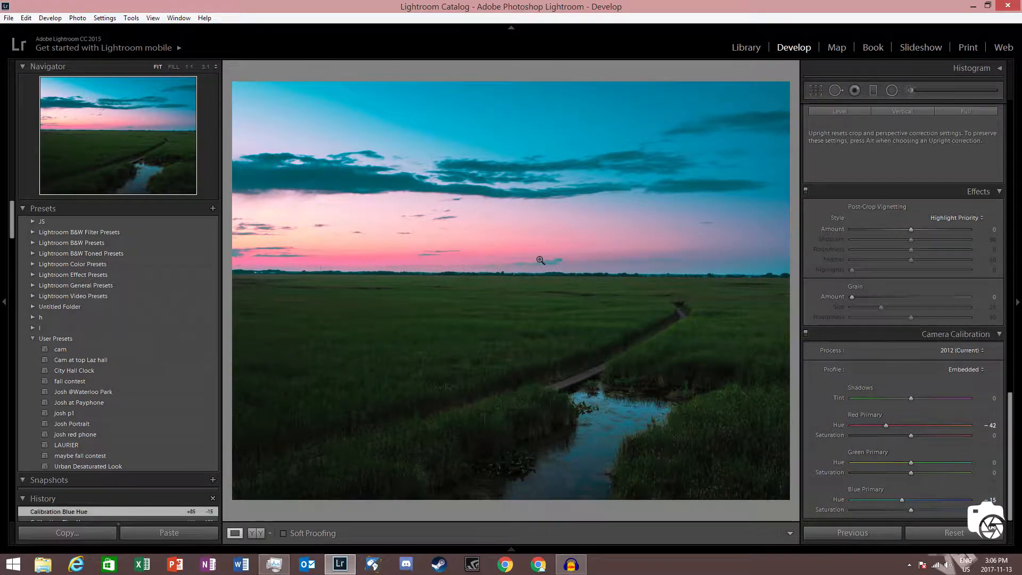
# Step: Toggle the Camera Calibration adjustments off and back on to compare their effect
pyautogui.click(805, 334)
pyautogui.click(805, 333)
pyautogui.click(805, 334)
pyautogui.click(805, 333)
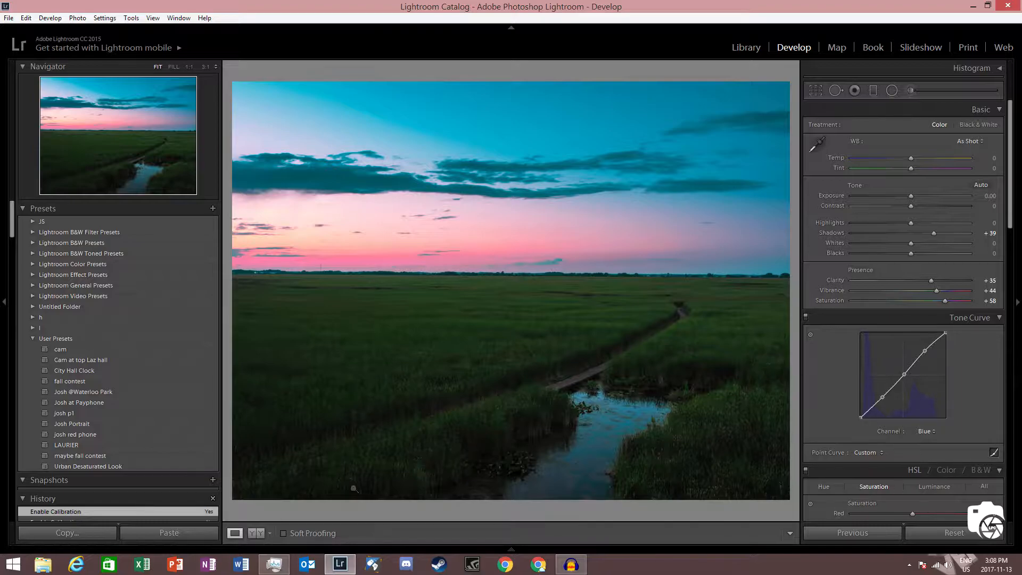
# Step: Switch to the Before/After Top/Bottom comparison view
pyautogui.click(270, 534)
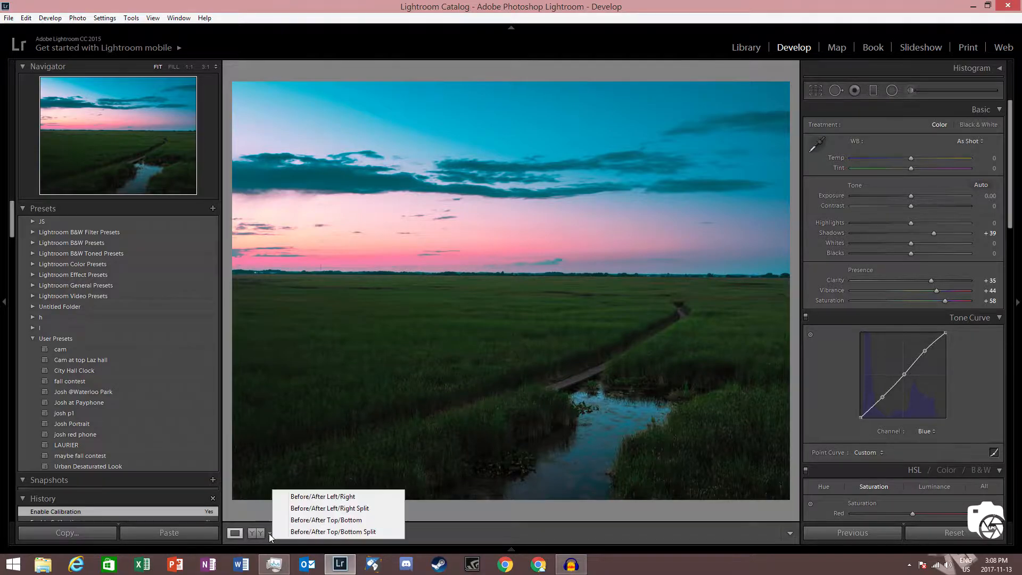
pyautogui.click(326, 520)
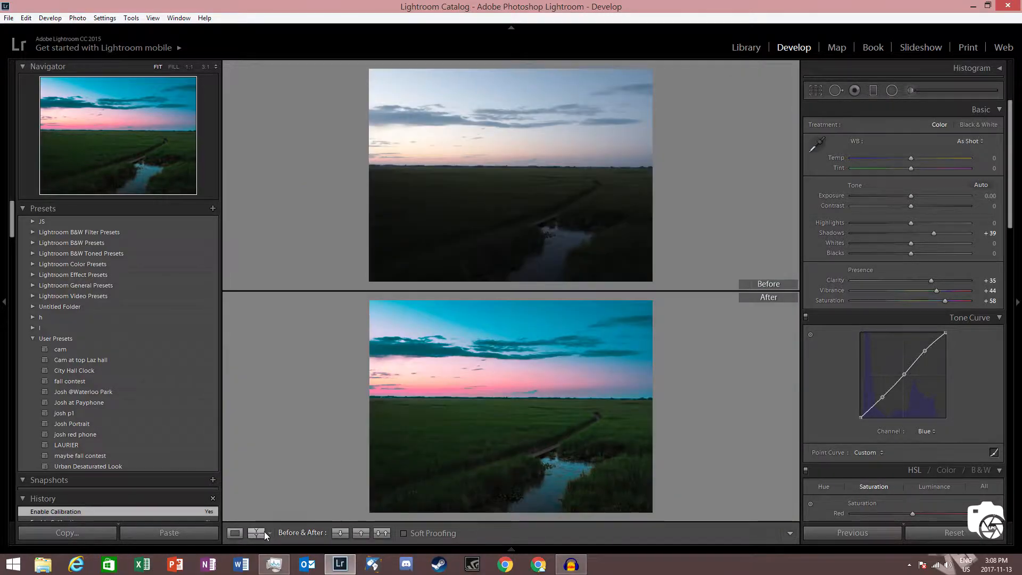